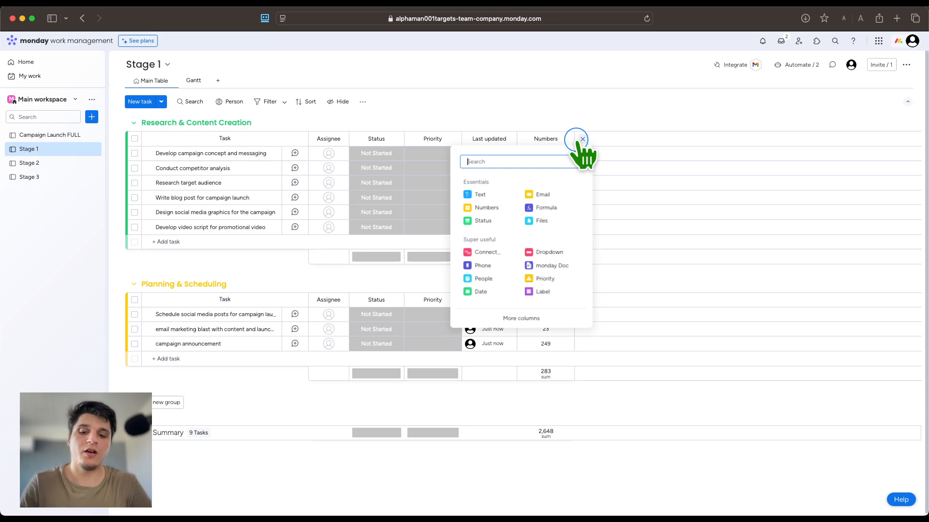
Find the Progress tracking column among all available column types and add it to the Stage 1 board.
{"action": "type", "text": "PRO"}
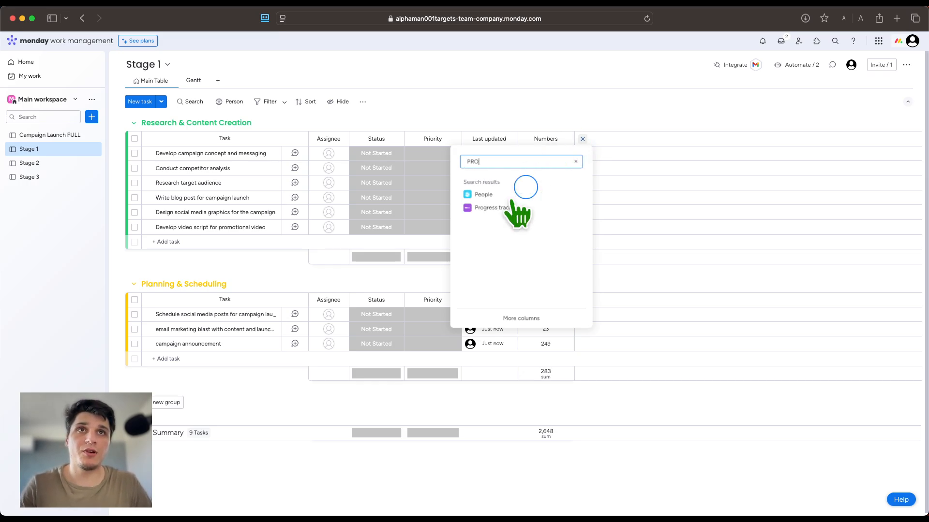
{"action": "left_click", "coordinate": [518, 316]}
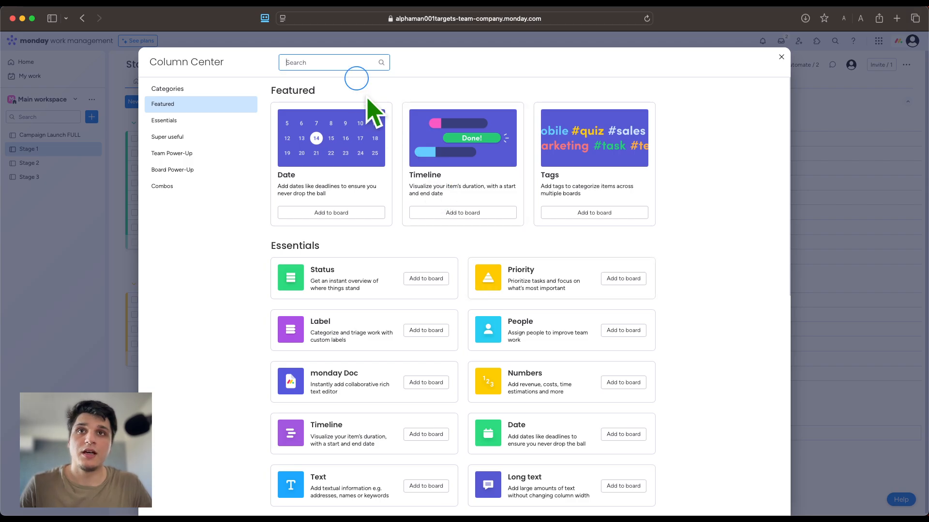
{"action": "scroll", "coordinate": [415, 187], "scroll_direction": "down", "scroll_amount": 5}
{"action": "scroll", "coordinate": [409, 158], "scroll_direction": "up", "scroll_amount": 5}
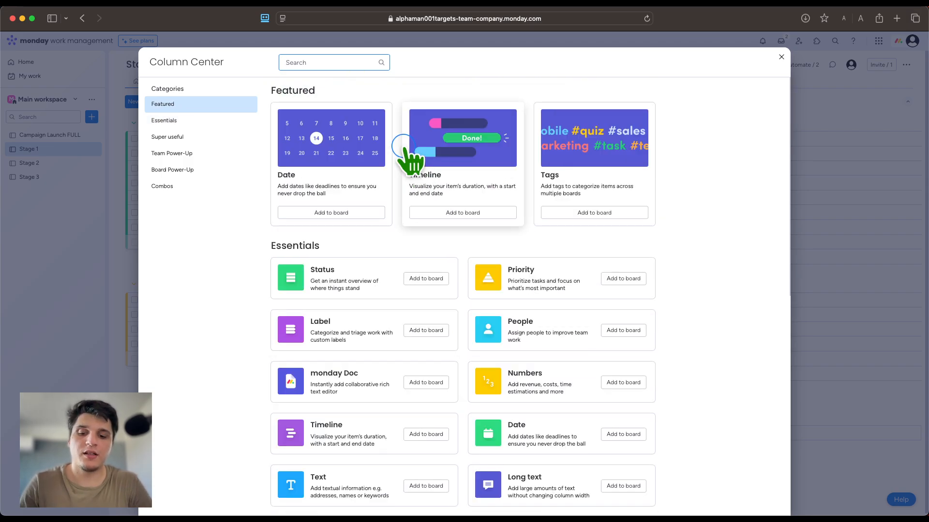
{"action": "type", "text": "track"}
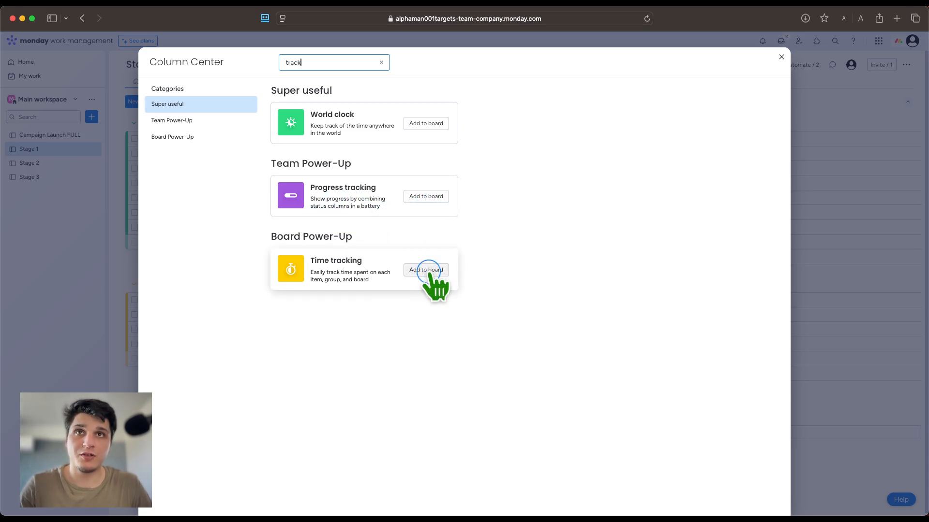
{"action": "left_click", "coordinate": [426, 197]}
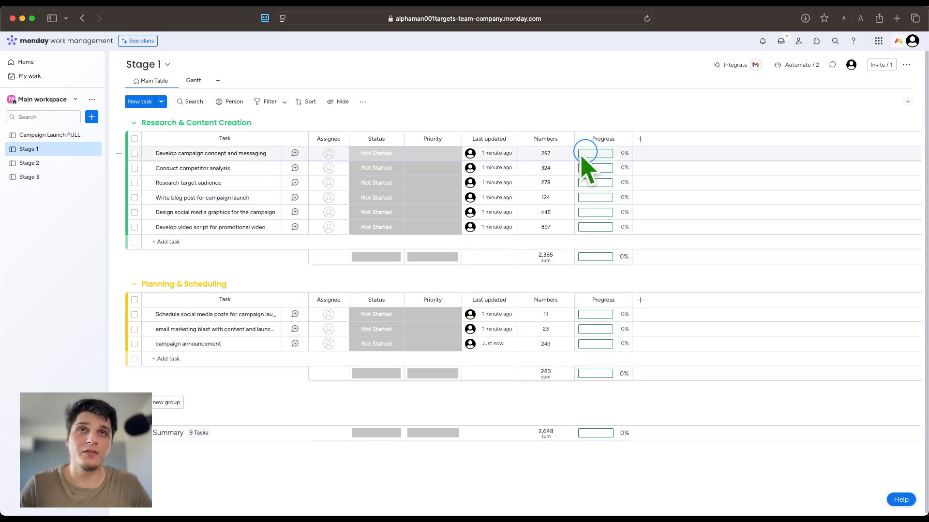
Add another Status column to the board and place it between the Status and Priority columns.
{"action": "left_click", "coordinate": [640, 139]}
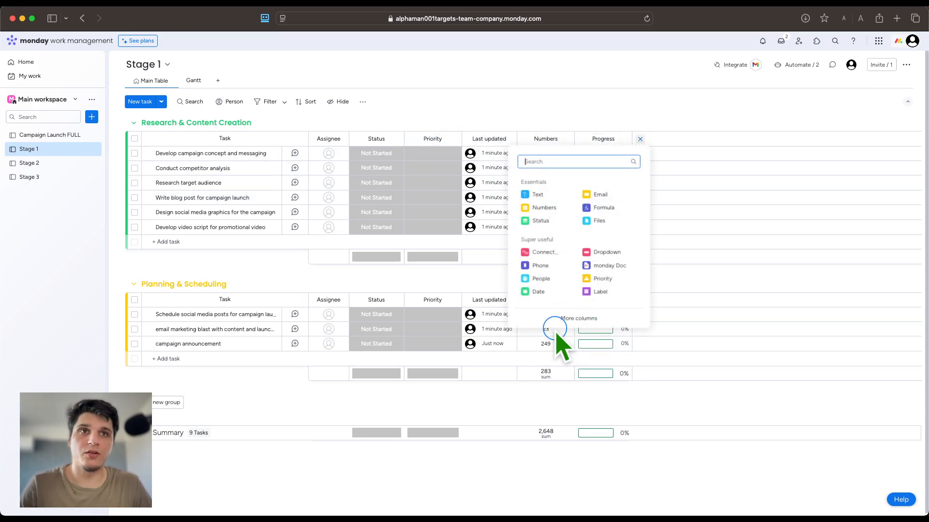
{"action": "left_click", "coordinate": [579, 319]}
{"action": "type", "text": "sta"}
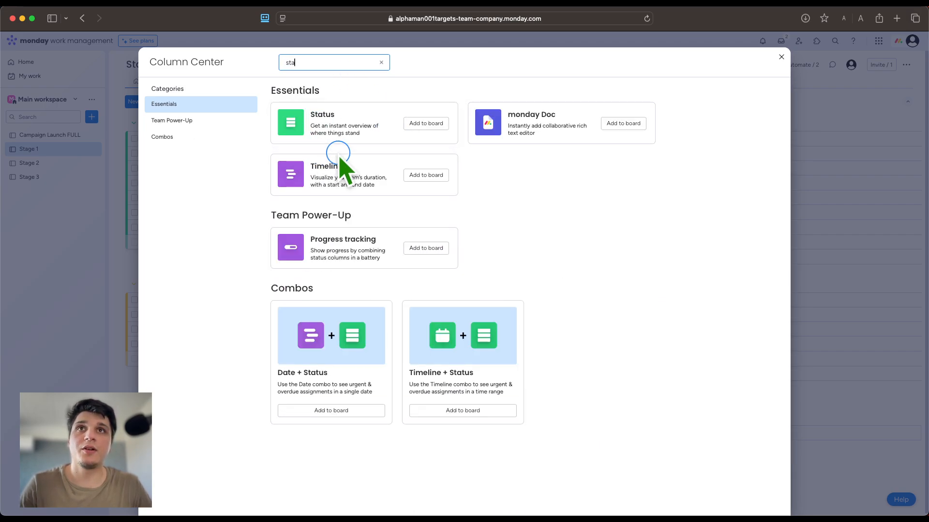
{"action": "left_click", "coordinate": [424, 124]}
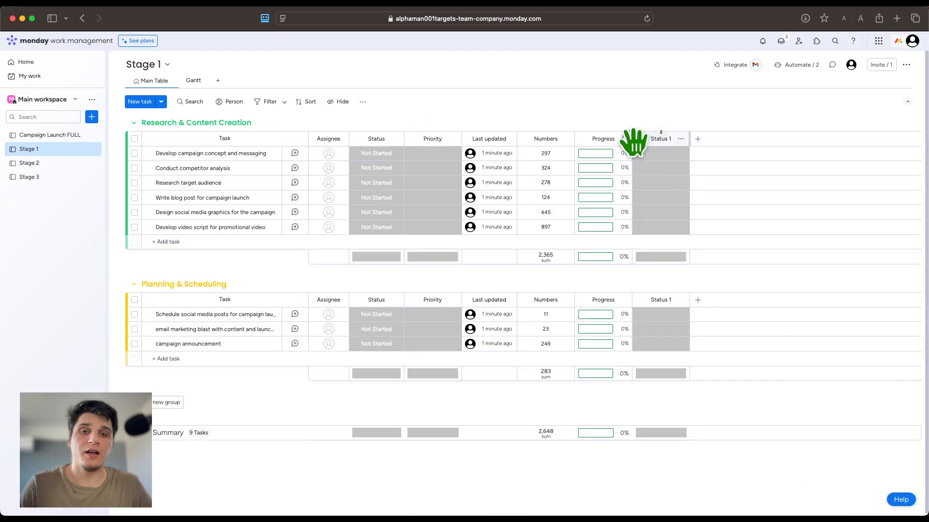
{"action": "left_click_drag", "start_coordinate": [626, 137], "coordinate": [443, 146]}
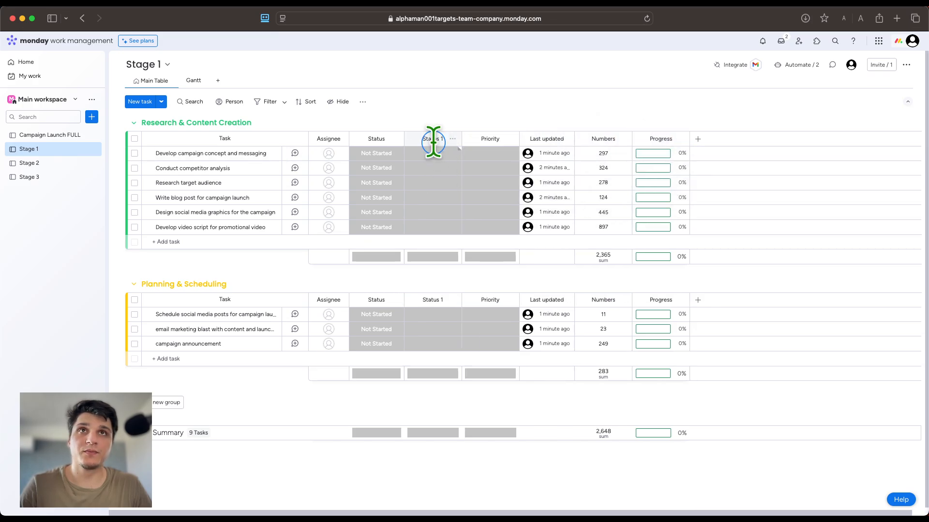
Rename the new status column as Stage 2 and the original Status column as Stage 1.
{"action": "left_click", "coordinate": [432, 140]}
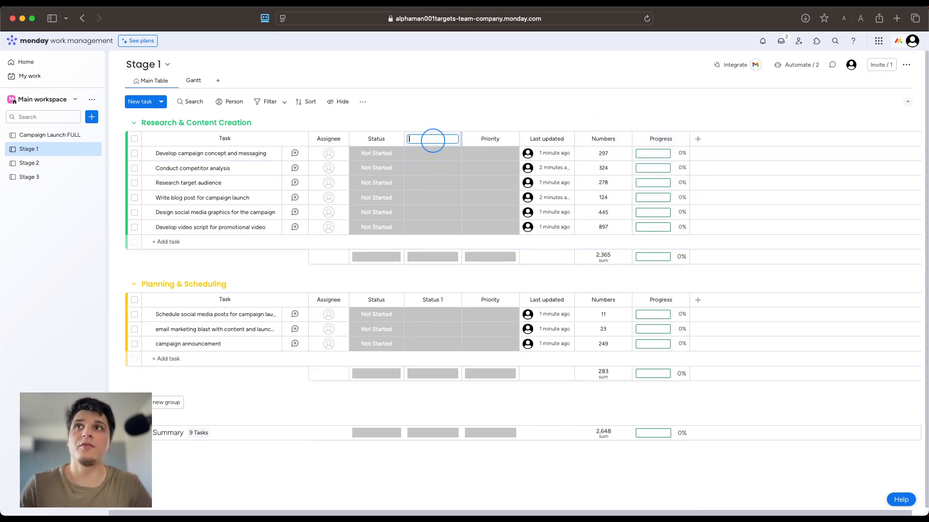
{"action": "type", "text": "Stage"}
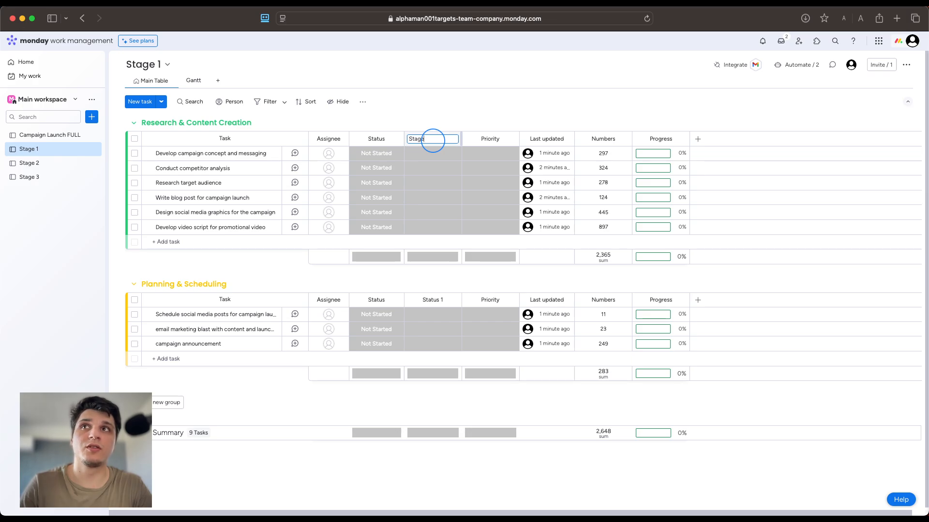
{"action": "type", "text": " 2"}
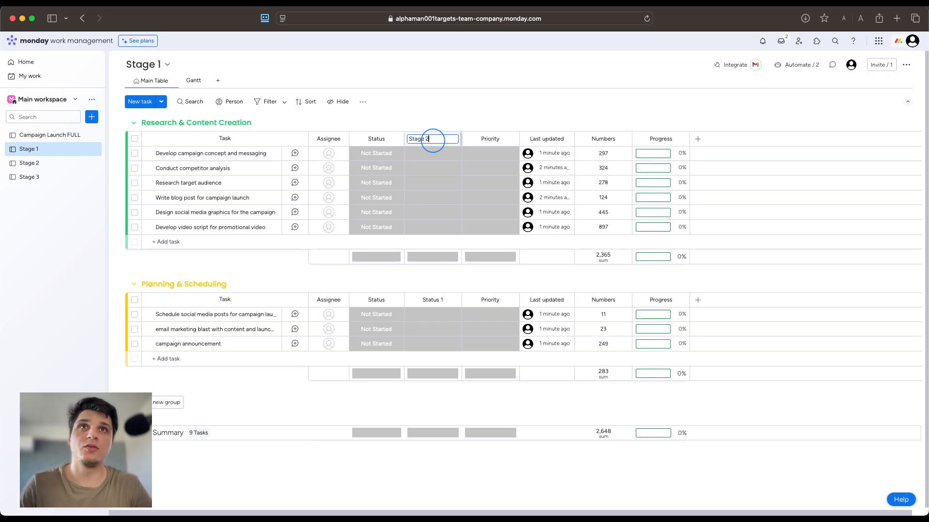
{"action": "left_click", "coordinate": [382, 139]}
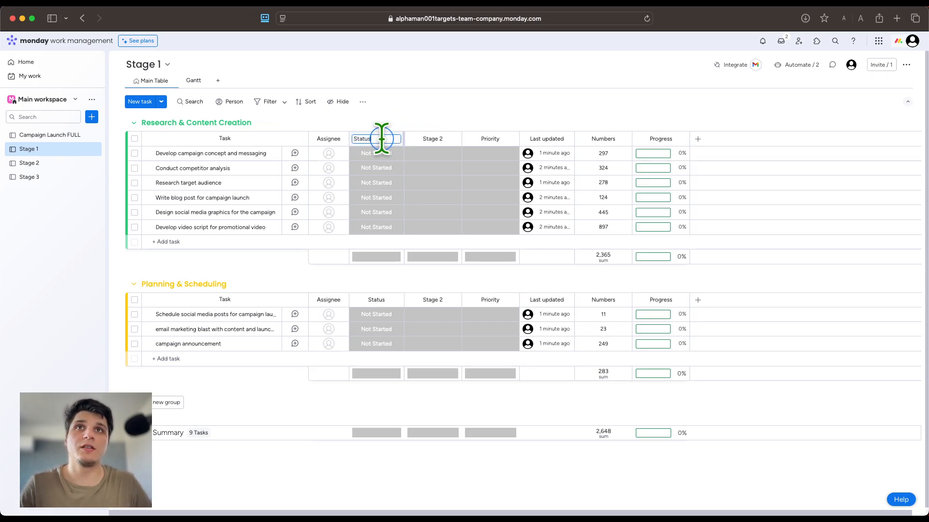
{"action": "type", "text": "St"}
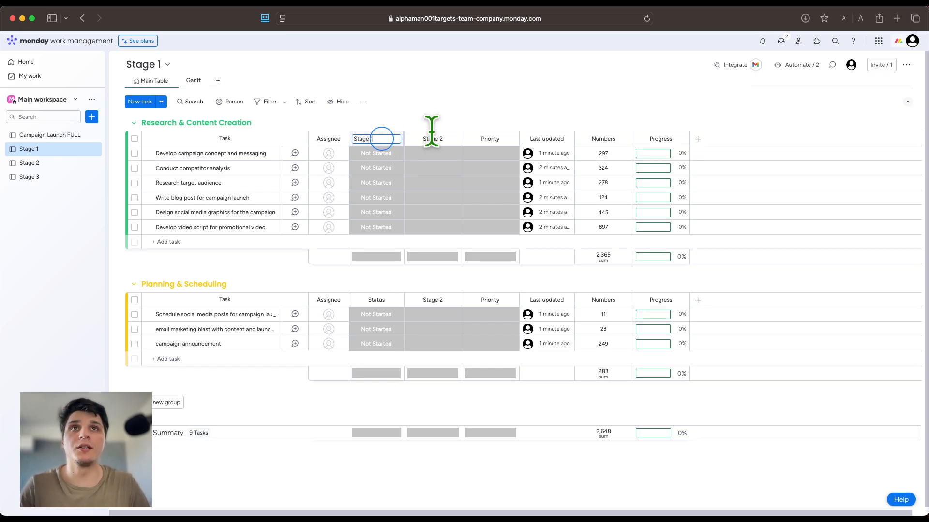
{"action": "left_click", "coordinate": [487, 139]}
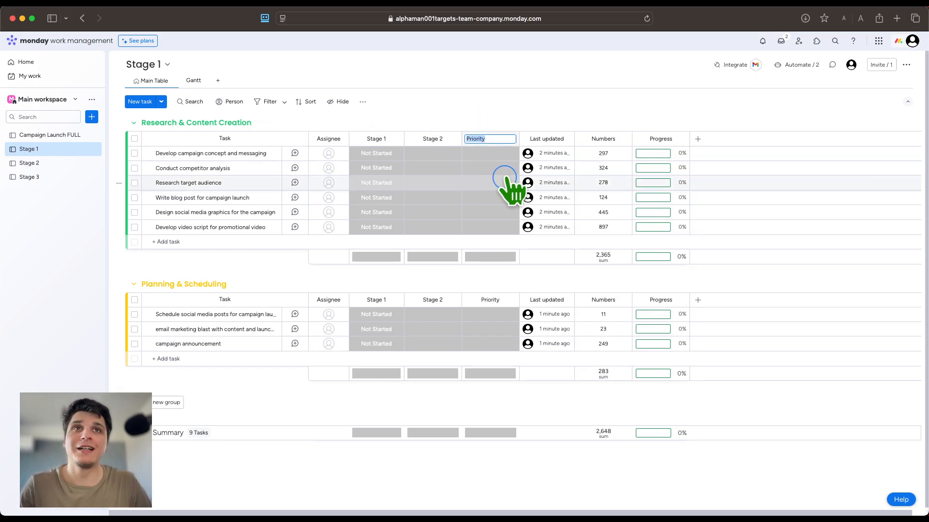
Add a third Status column to the board and place it between the Stage 2 and Priority columns.
{"action": "left_click", "coordinate": [698, 138]}
{"action": "left_click", "coordinate": [649, 314]}
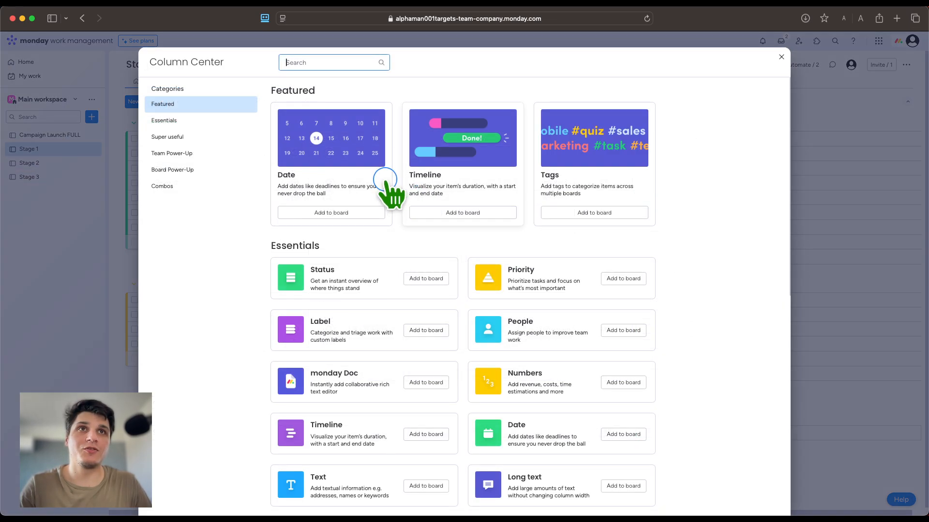
{"action": "type", "text": "St"}
{"action": "left_click", "coordinate": [419, 126]}
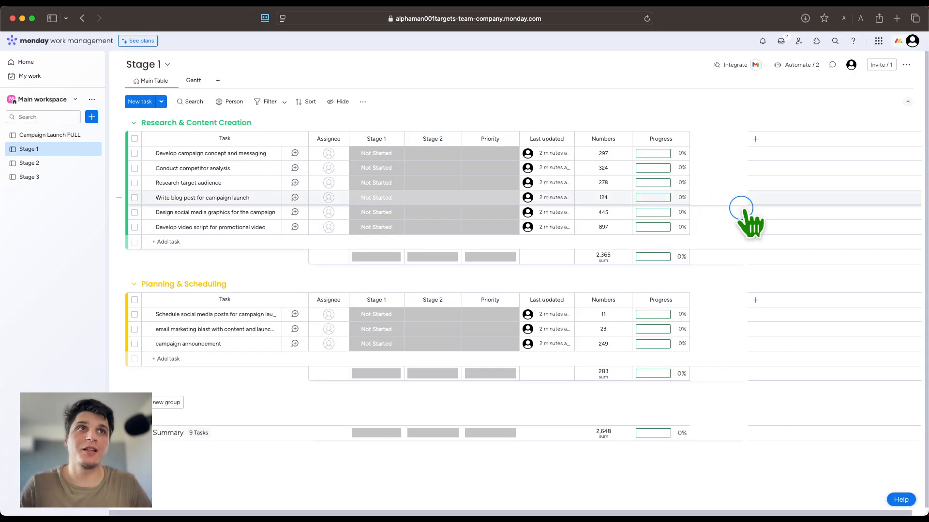
{"action": "left_click_drag", "start_coordinate": [713, 135], "coordinate": [484, 138]}
Rename the status column between Stage 2 and Priority as Stage 3.
{"action": "left_click", "coordinate": [489, 141]}
{"action": "type", "text": "Stage 3"}
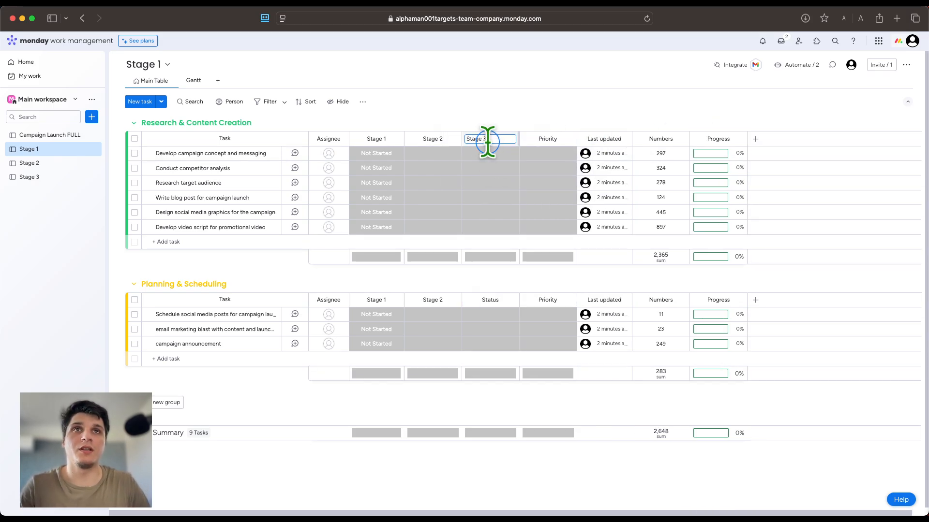
{"action": "left_click", "coordinate": [510, 120]}
{"action": "left_click", "coordinate": [424, 153]}
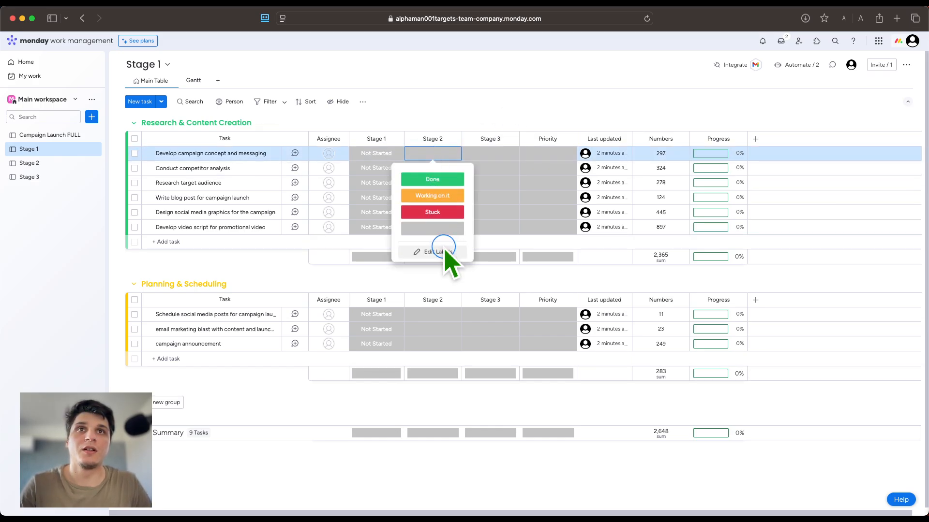
{"action": "left_click", "coordinate": [432, 228]}
{"action": "left_click", "coordinate": [433, 168]}
{"action": "left_click", "coordinate": [431, 230]}
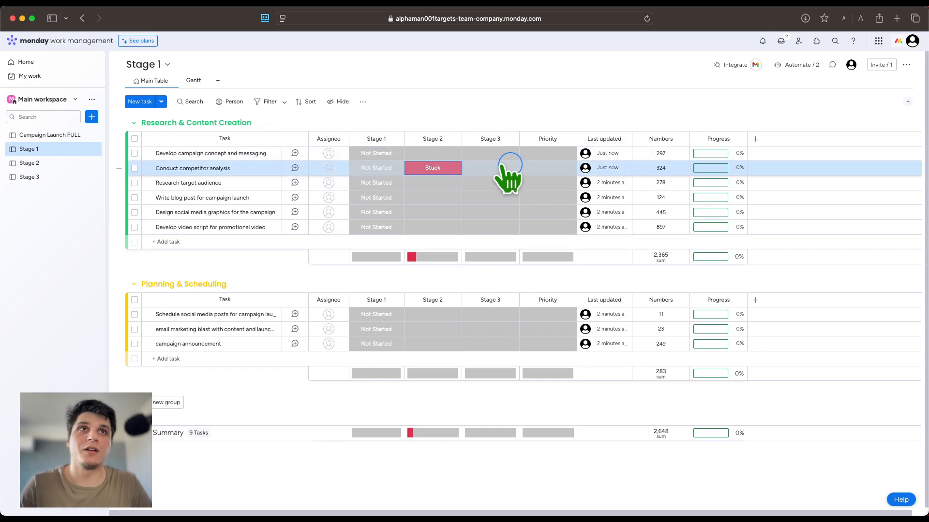
{"action": "left_click", "coordinate": [437, 153]}
{"action": "left_click", "coordinate": [432, 227]}
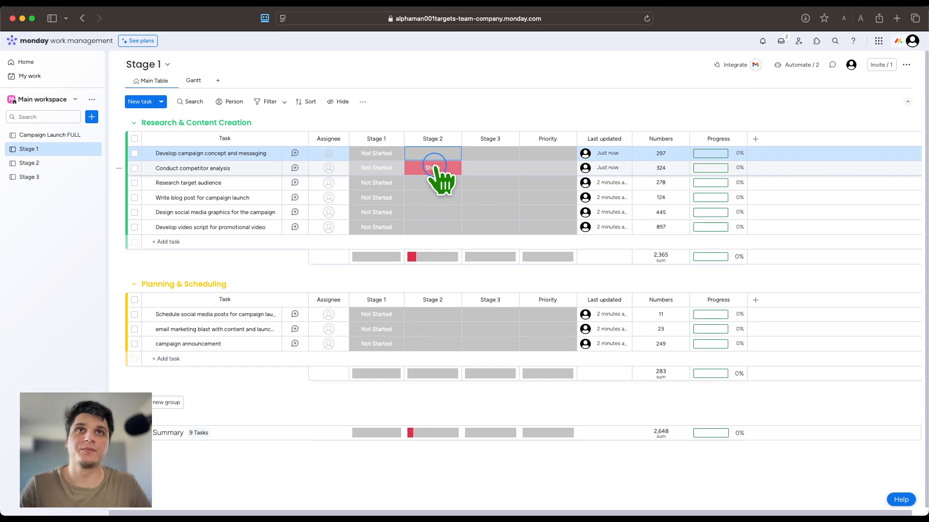
{"action": "left_click", "coordinate": [433, 168]}
{"action": "left_click", "coordinate": [432, 242]}
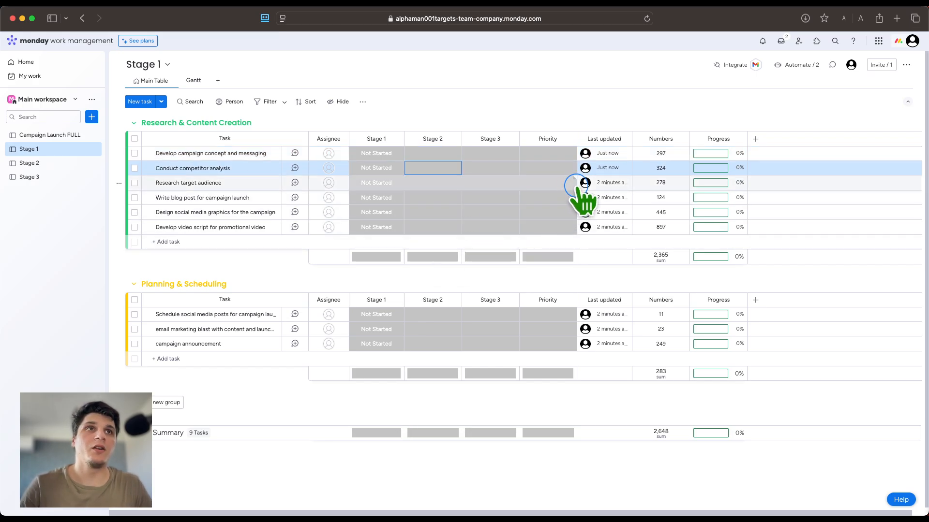
Delete the Priority column from the board.
{"action": "left_click", "coordinate": [570, 139]}
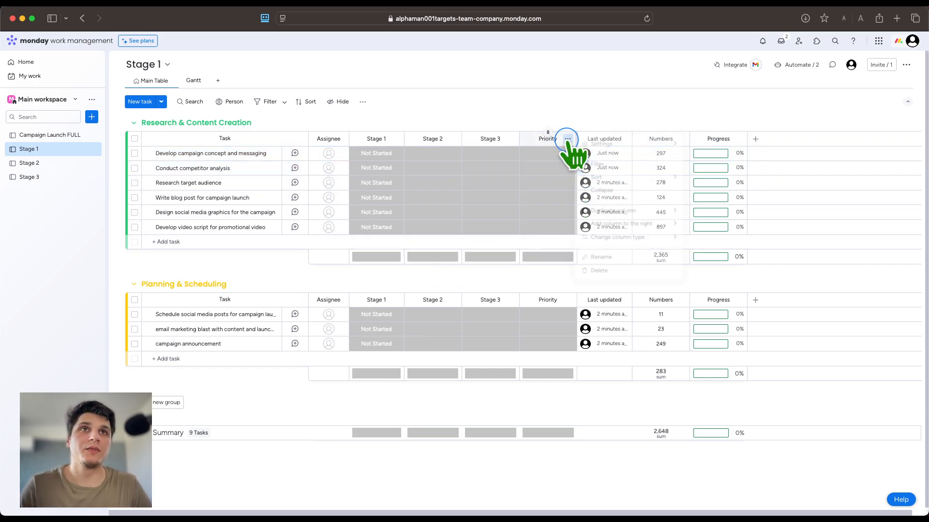
{"action": "left_click", "coordinate": [597, 268]}
{"action": "left_click", "coordinate": [564, 95]}
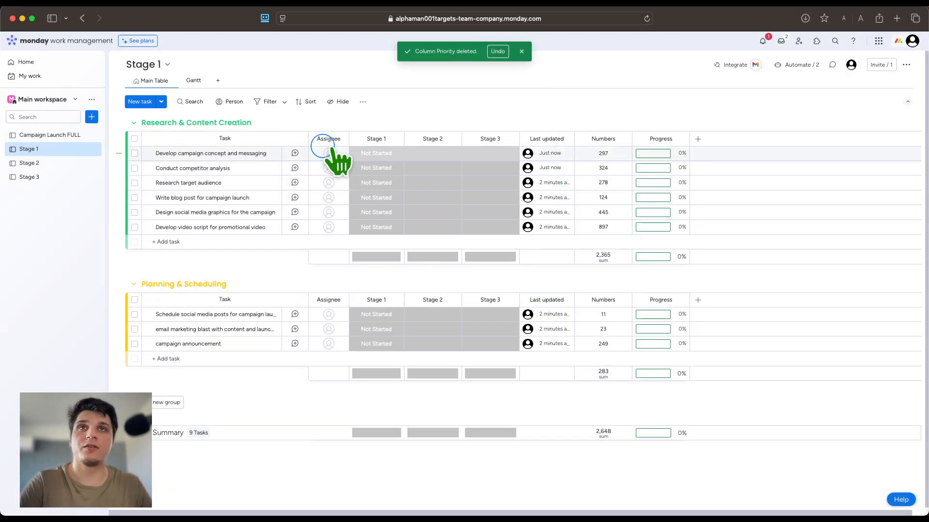
Set Stage 1 to Done for "Develop campaign concept and messaging" and to Working on it for "Research target audience".
{"action": "left_click", "coordinate": [384, 154]}
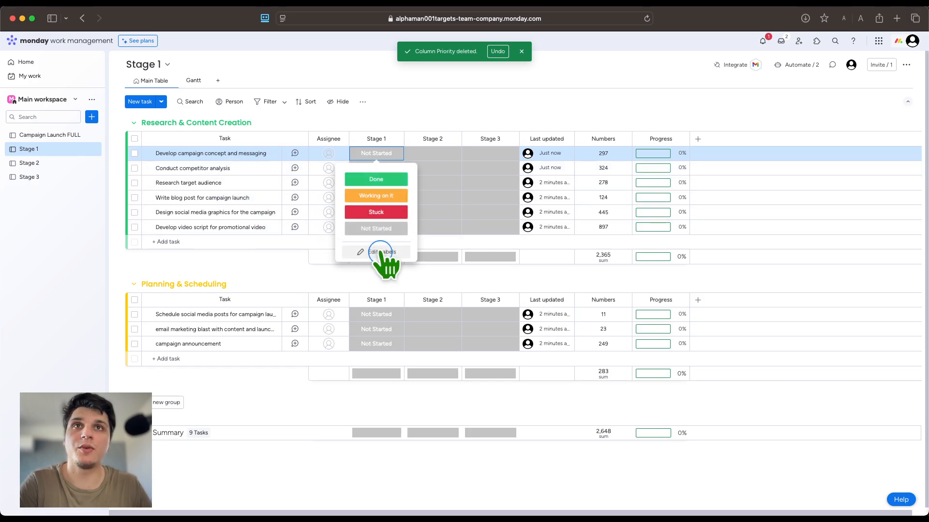
{"action": "left_click", "coordinate": [382, 180]}
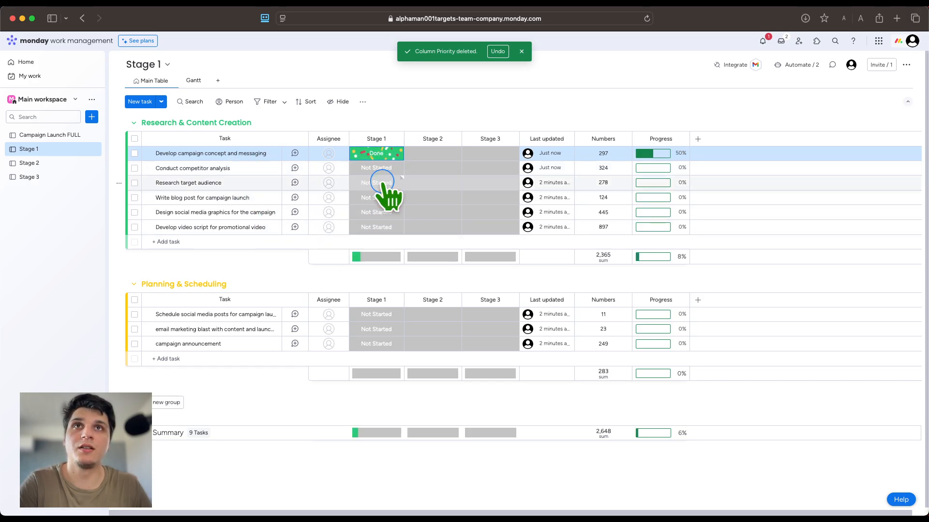
{"action": "left_click", "coordinate": [381, 183]}
{"action": "left_click", "coordinate": [397, 225]}
For "Develop campaign concept and messaging", set Stage 2 to Working on it and Stage 3 to Done, and widen the Progress column.
{"action": "left_click", "coordinate": [434, 155]}
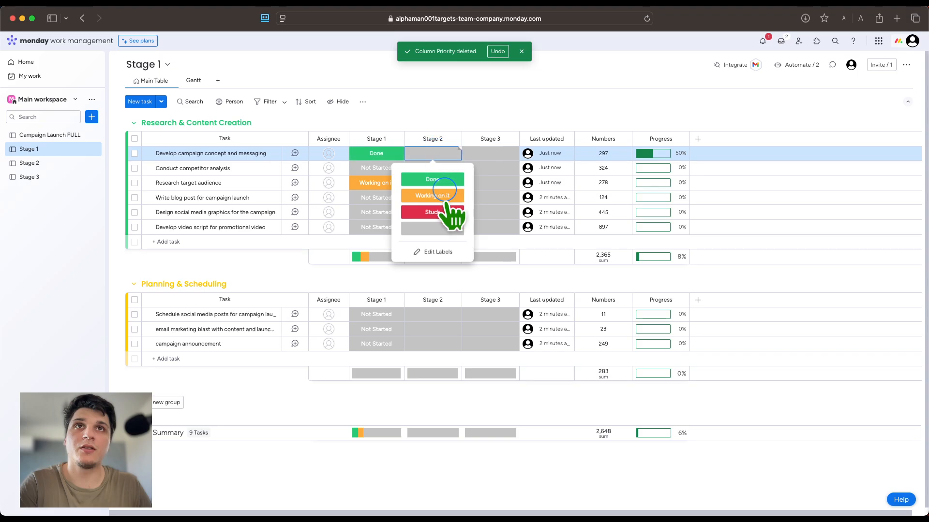
{"action": "left_click", "coordinate": [436, 196]}
{"action": "left_click", "coordinate": [503, 154]}
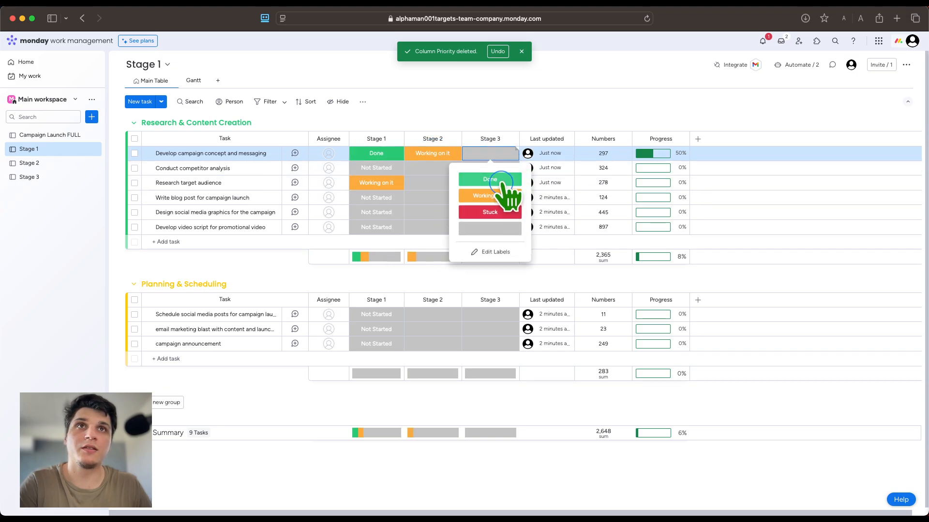
{"action": "left_click", "coordinate": [493, 180]}
{"action": "left_click_drag", "start_coordinate": [685, 140], "coordinate": [737, 140]}
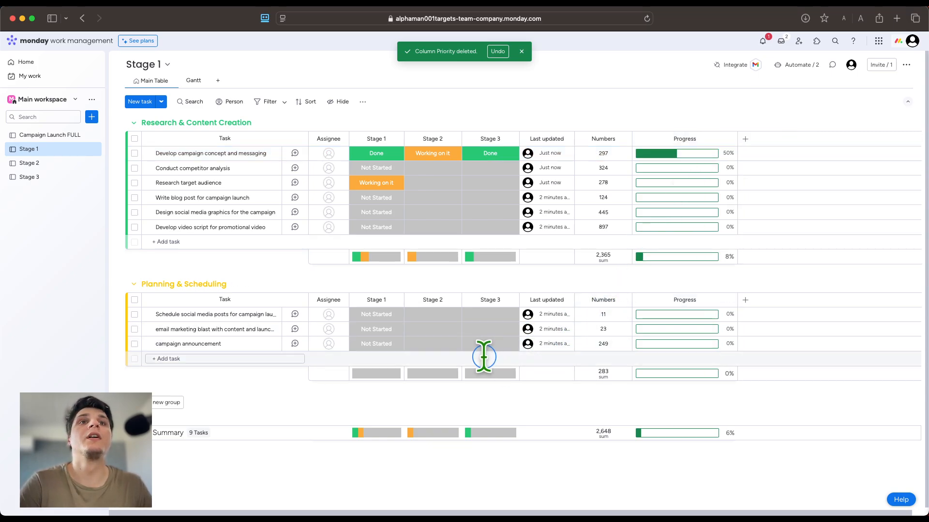
Set Stage 2 of "Write blog post for campaign launch" to Done.
{"action": "left_click", "coordinate": [433, 198]}
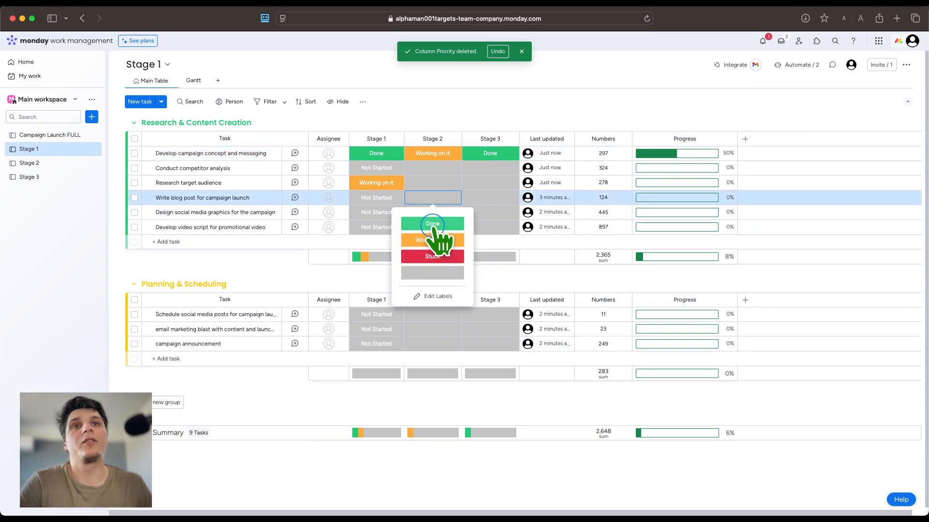
{"action": "left_click", "coordinate": [433, 224]}
Edit the Stage 2 status labels, moving Working on it above Done and adding a new blank blue label.
{"action": "left_click", "coordinate": [451, 201]}
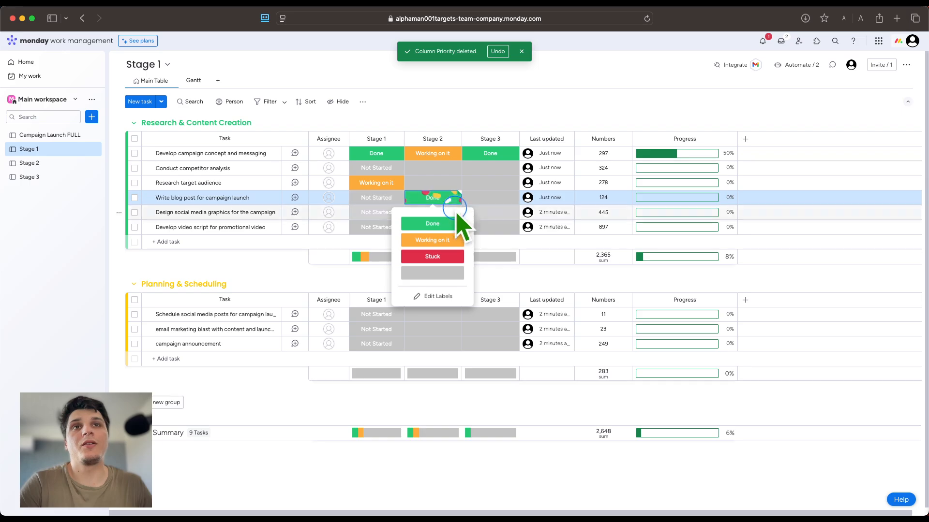
{"action": "left_click", "coordinate": [429, 290]}
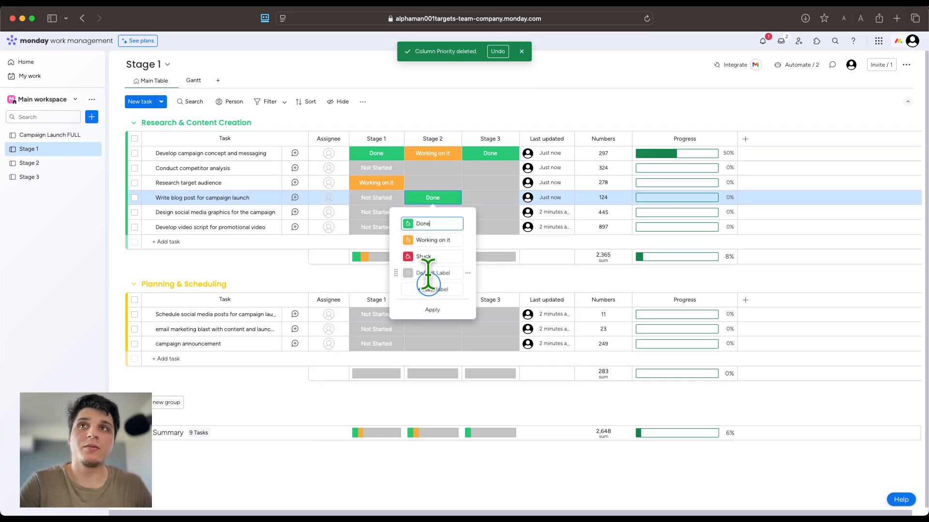
{"action": "left_click", "coordinate": [432, 226]}
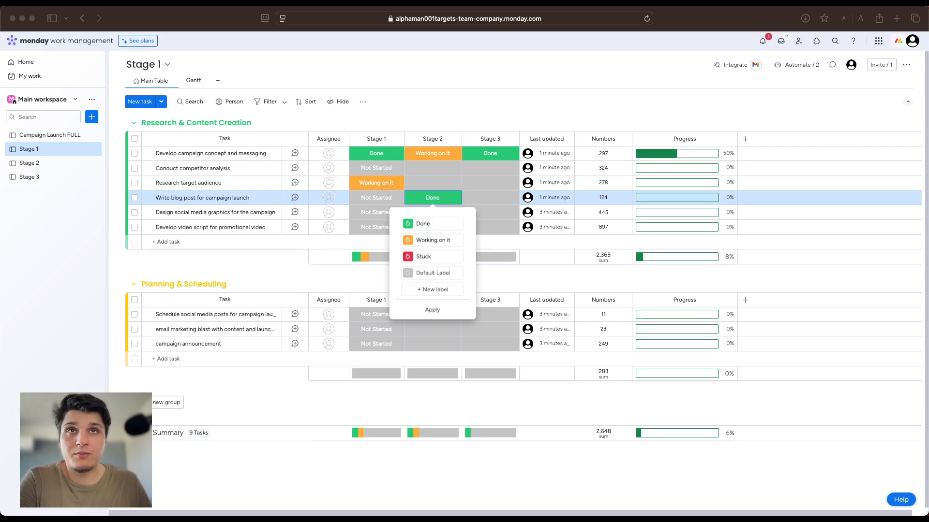
{"action": "left_click", "coordinate": [449, 289]}
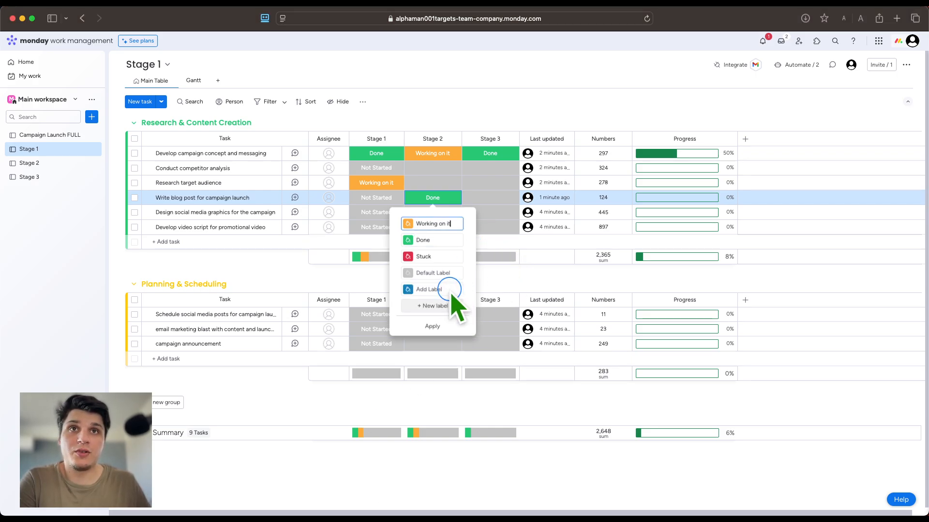
{"action": "left_click", "coordinate": [450, 305]}
{"action": "left_click", "coordinate": [450, 304]}
{"action": "left_click", "coordinate": [435, 194]}
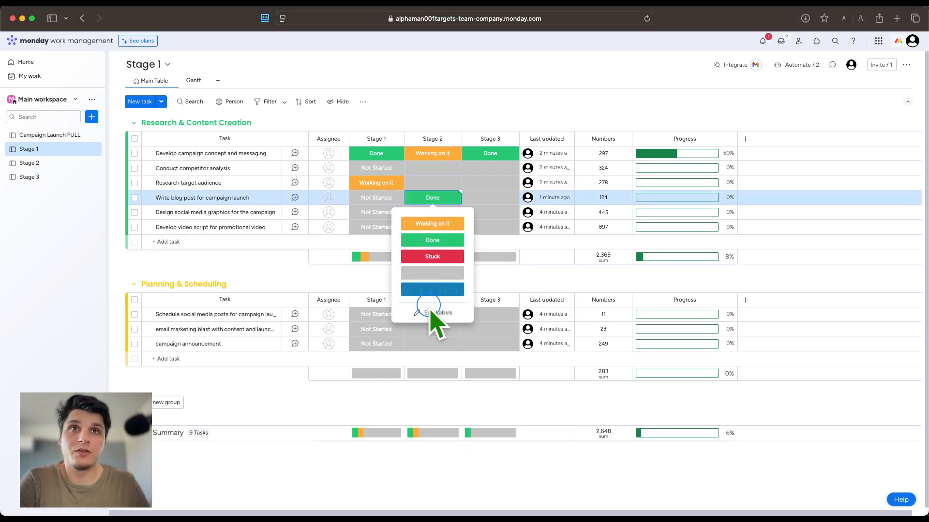
Add seven blank labels to the Stage 2 column settings, in purple, dark green, light blue, olive, yellow, black and dark red.
{"action": "left_click", "coordinate": [457, 206]}
{"action": "left_click", "coordinate": [453, 139]}
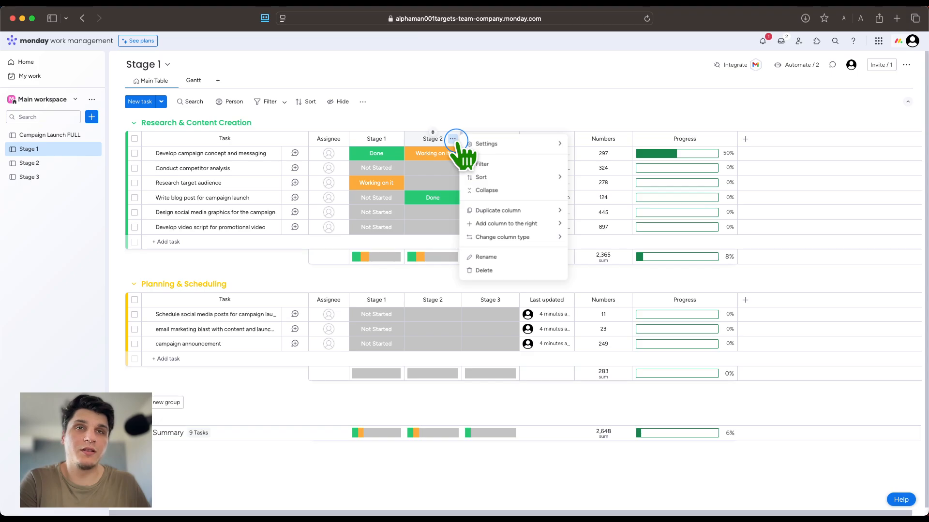
{"action": "mouse_move", "coordinate": [479, 144]}
{"action": "left_click", "coordinate": [583, 145]}
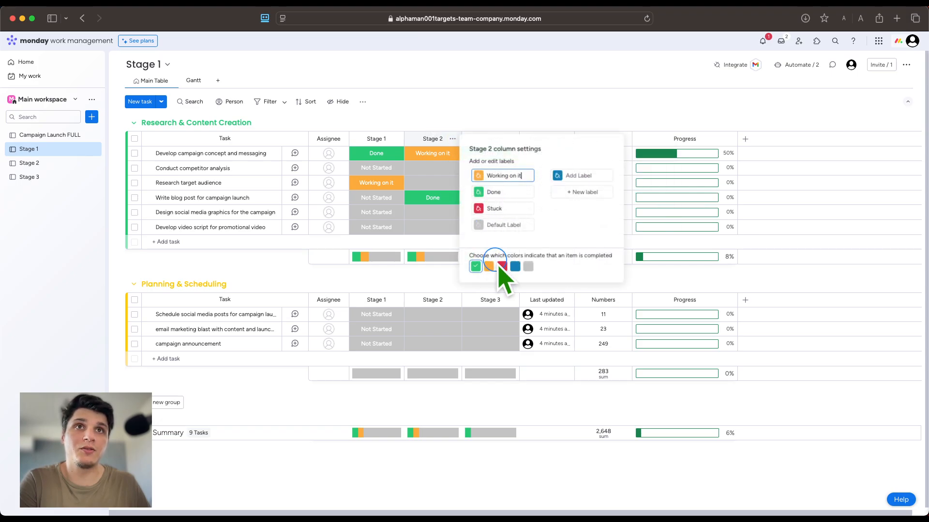
{"action": "left_click", "coordinate": [584, 192]}
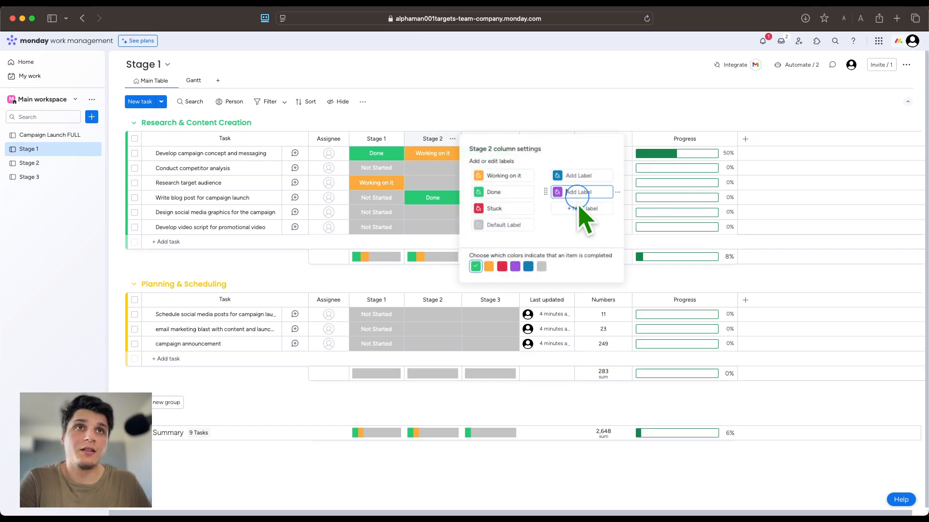
{"action": "left_click", "coordinate": [580, 209]}
{"action": "left_click", "coordinate": [585, 225]}
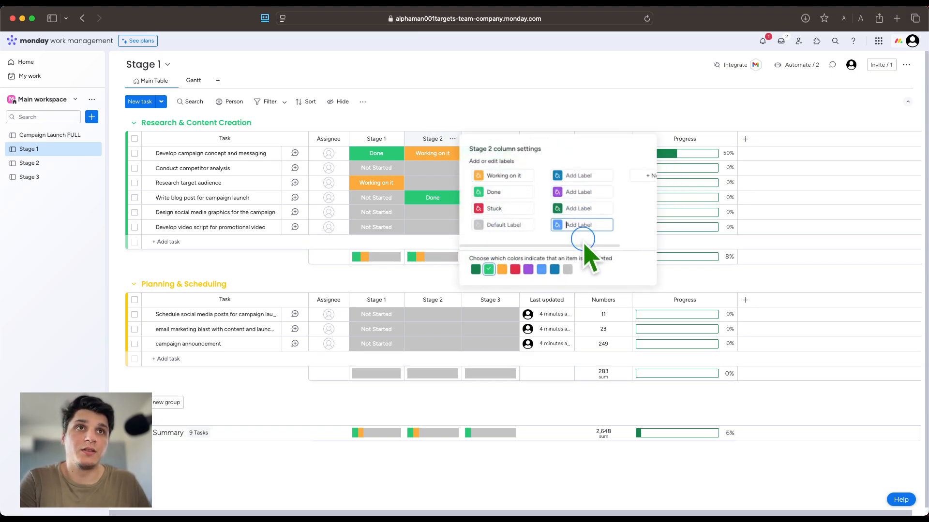
{"action": "left_click", "coordinate": [646, 176]}
{"action": "left_click", "coordinate": [647, 192]}
{"action": "left_click", "coordinate": [646, 209]}
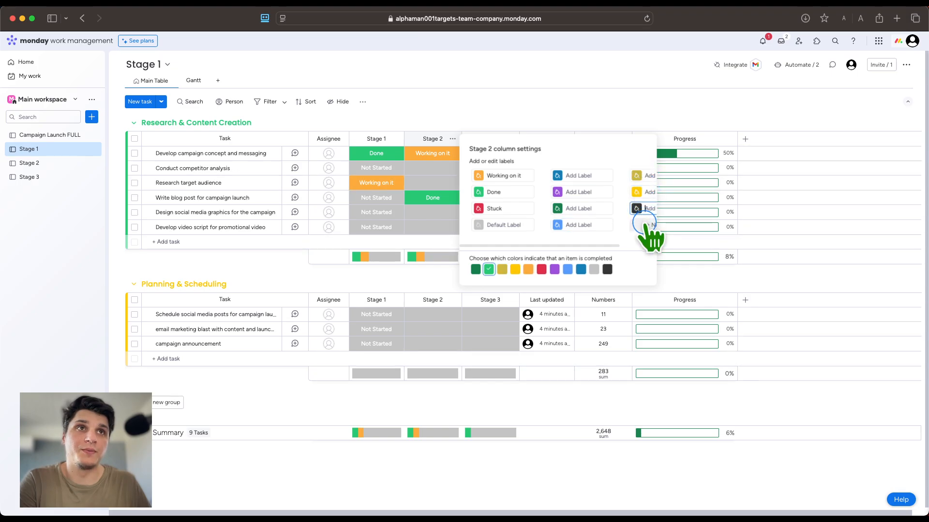
{"action": "left_click", "coordinate": [647, 225]}
Recolor the dark green blank label of the Stage 2 column to pink and close the column settings.
{"action": "left_click", "coordinate": [558, 208]}
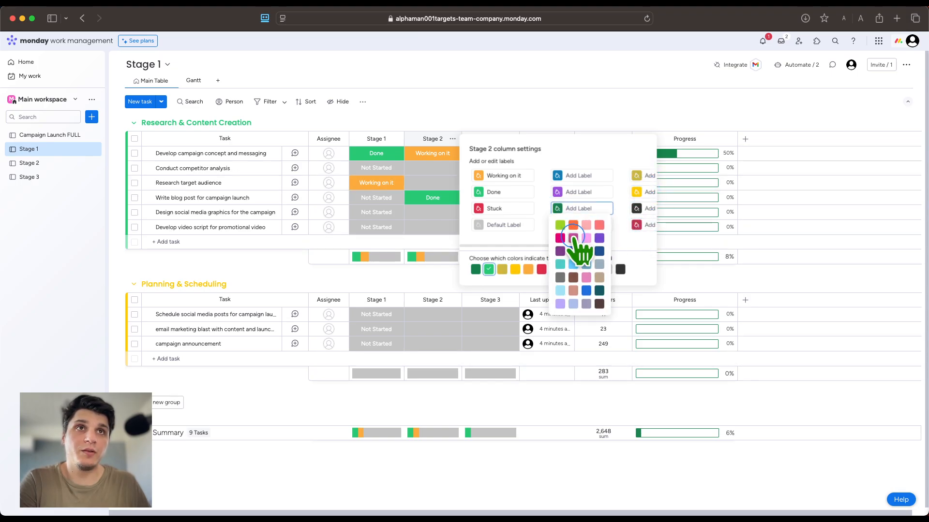
{"action": "left_click", "coordinate": [573, 238]}
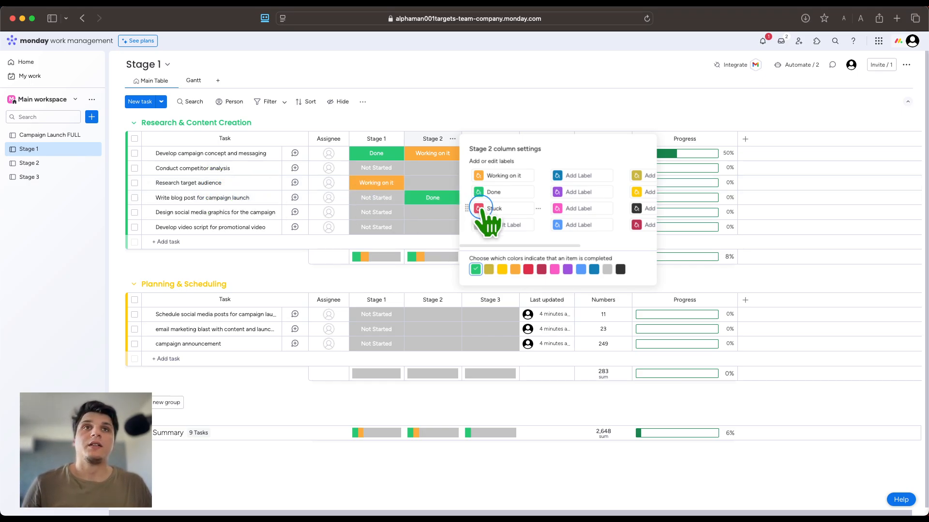
{"action": "left_click", "coordinate": [530, 119]}
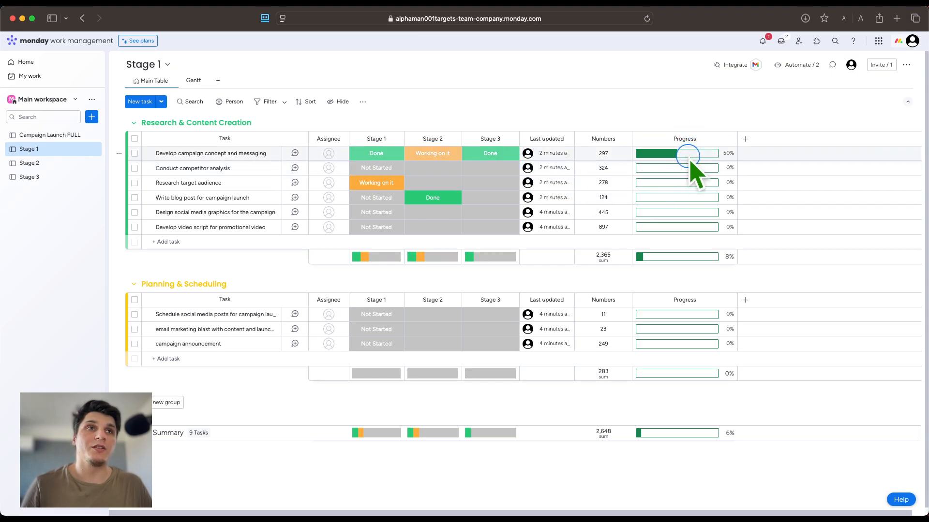
Customize the Progress column to exclude Stage 1 and track Stage 2 and Stage 3 with equally distributed weights of 50% each.
{"action": "left_click", "coordinate": [368, 140]}
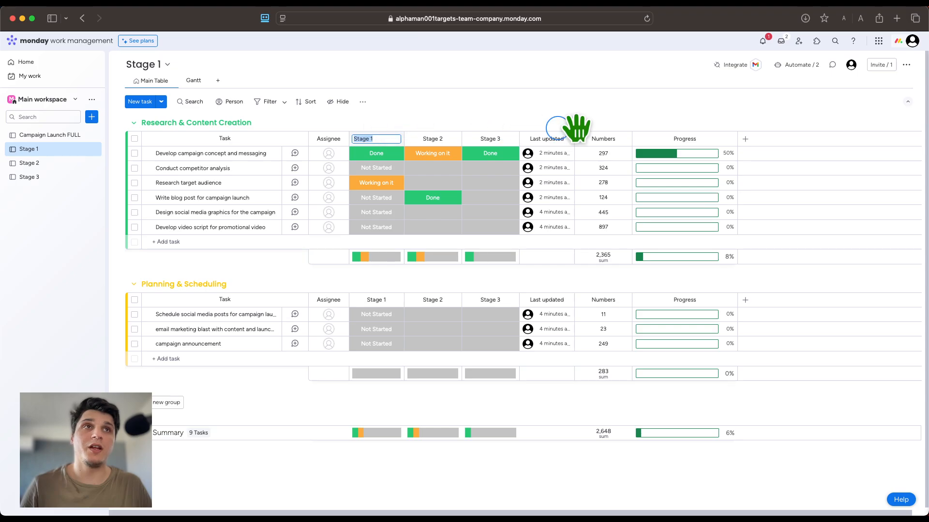
{"action": "left_click", "coordinate": [728, 139]}
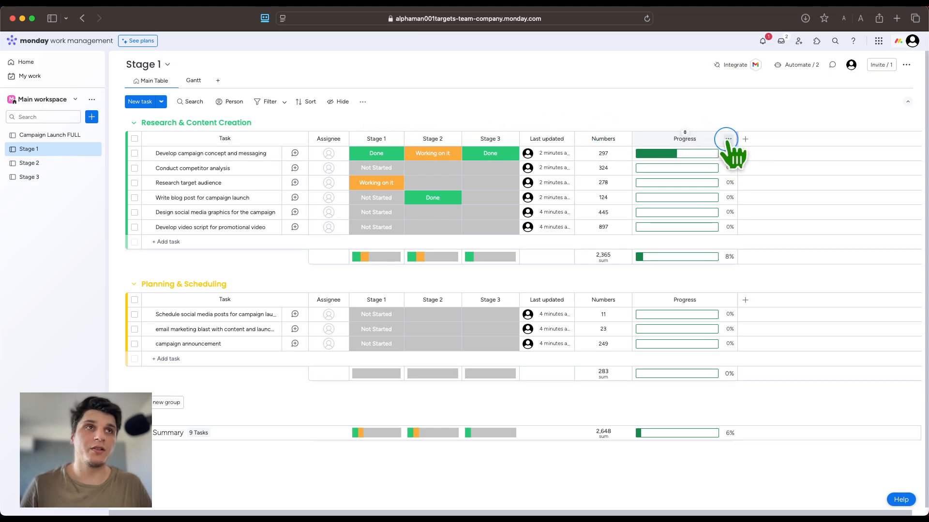
{"action": "left_click", "coordinate": [728, 139]}
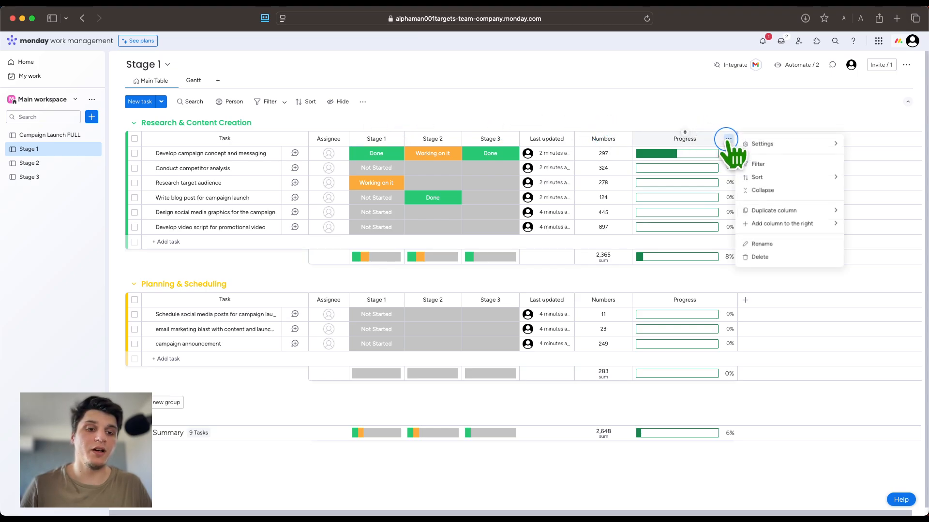
{"action": "left_click", "coordinate": [753, 144]}
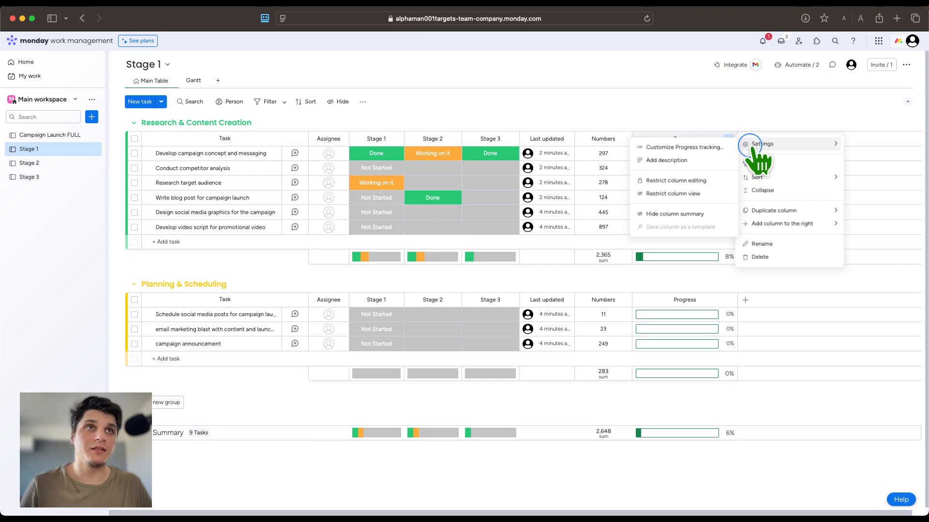
{"action": "left_click", "coordinate": [720, 147]}
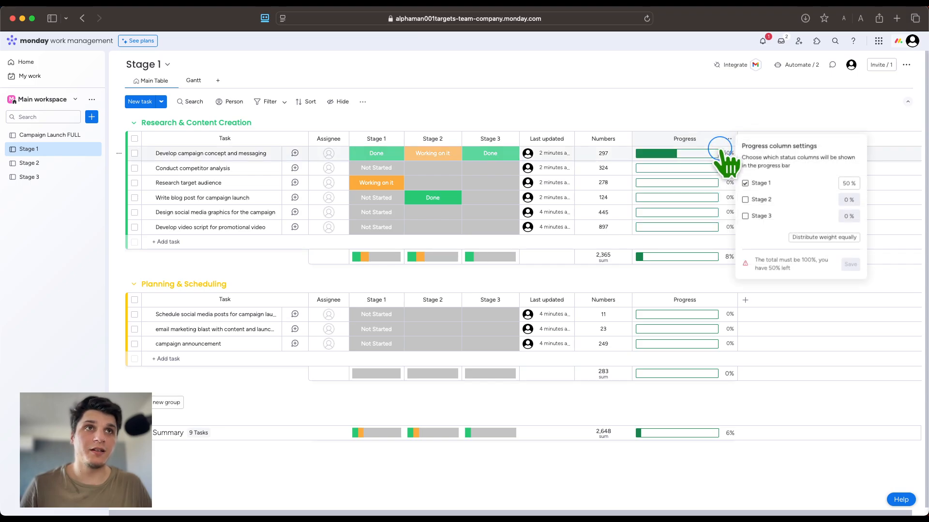
{"action": "left_click", "coordinate": [745, 183]}
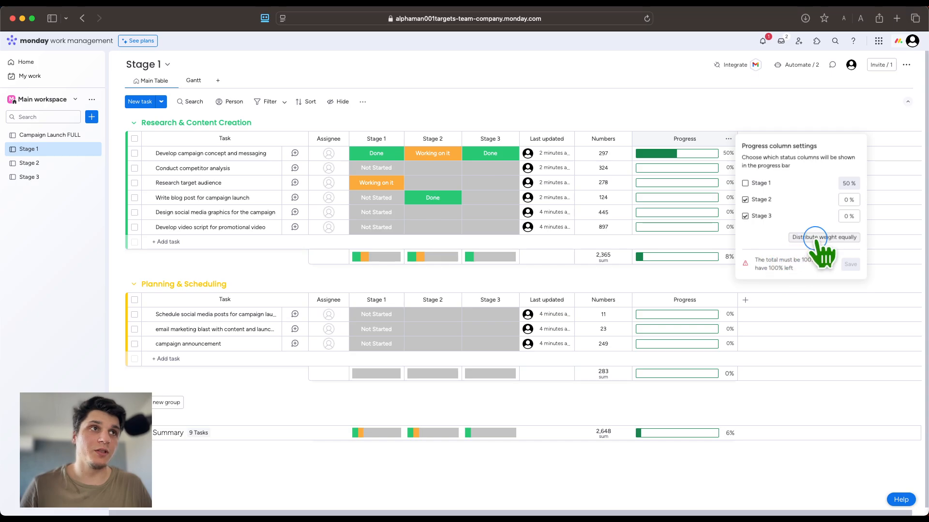
{"action": "left_click", "coordinate": [851, 262]}
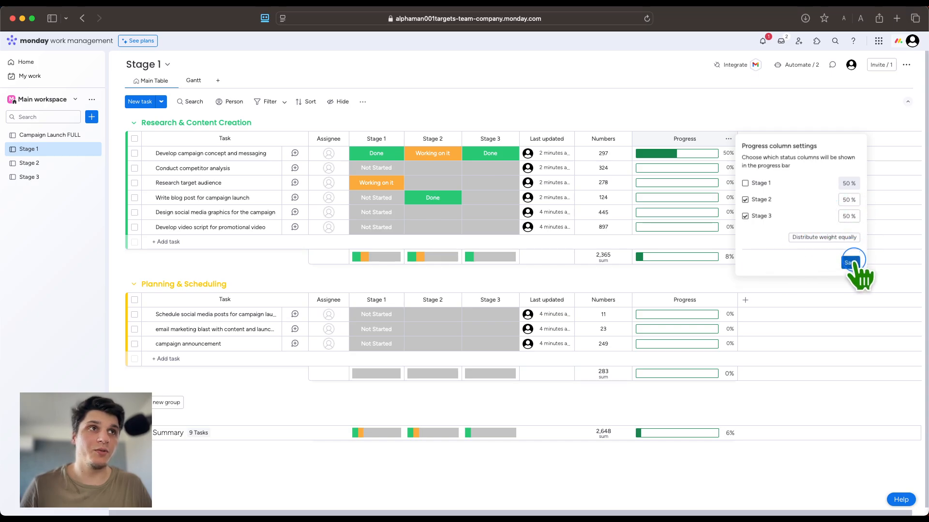
Set Stage 1 to Stuck for "Design social media graphics for the campaign" and to Not Started for "Develop campaign concept and messaging".
{"action": "left_click", "coordinate": [385, 151]}
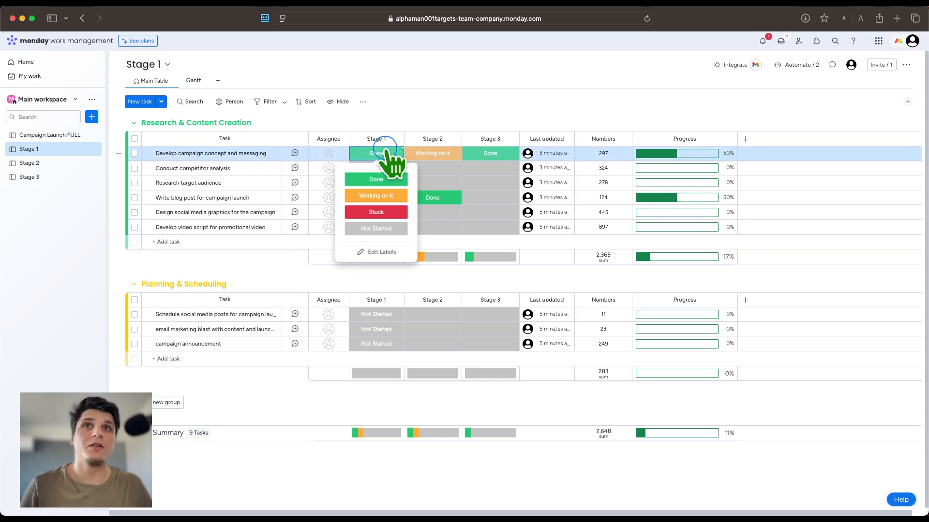
{"action": "left_click", "coordinate": [386, 153]}
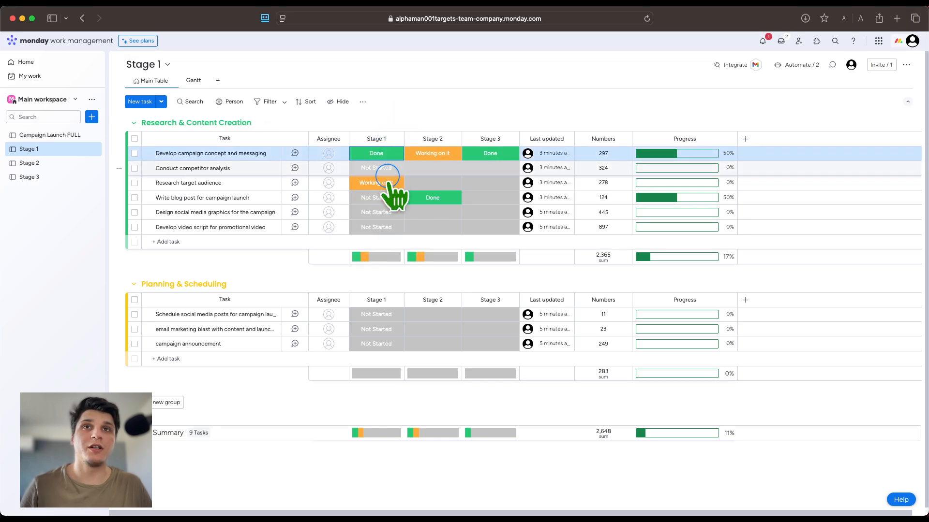
{"action": "left_click", "coordinate": [382, 213]}
{"action": "left_click", "coordinate": [376, 239]}
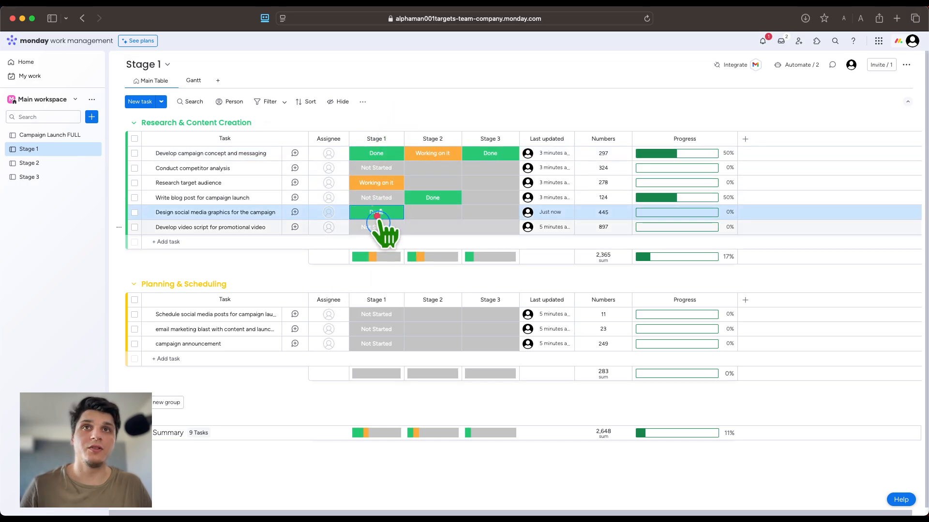
{"action": "left_click", "coordinate": [380, 214]}
{"action": "left_click", "coordinate": [387, 271]}
{"action": "left_click", "coordinate": [382, 153]}
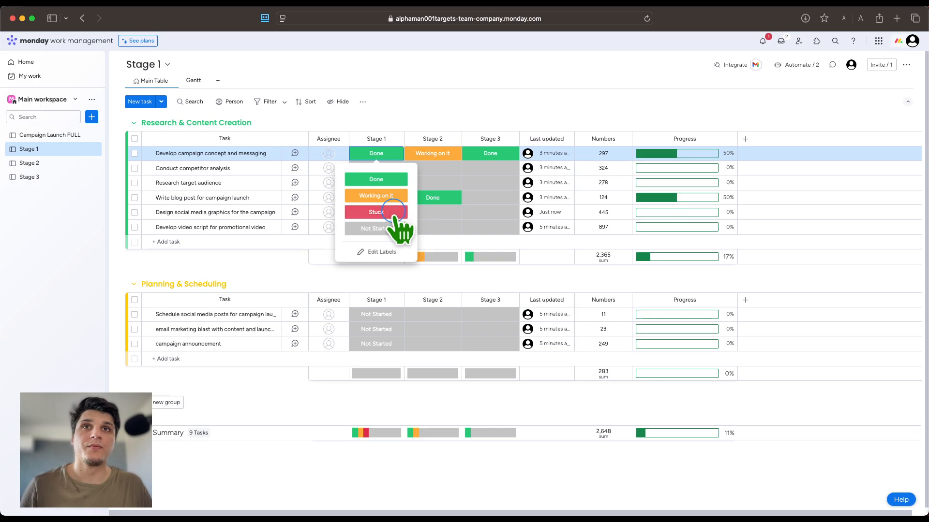
{"action": "left_click", "coordinate": [389, 229]}
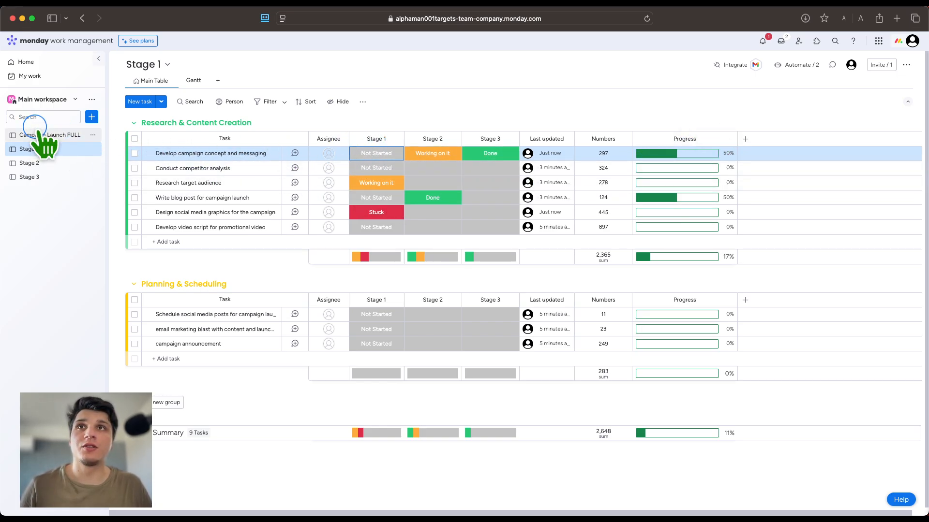
Delete the 1. Location, Check and Date columns from the Campaign Launch FULL board.
{"action": "left_click", "coordinate": [72, 135]}
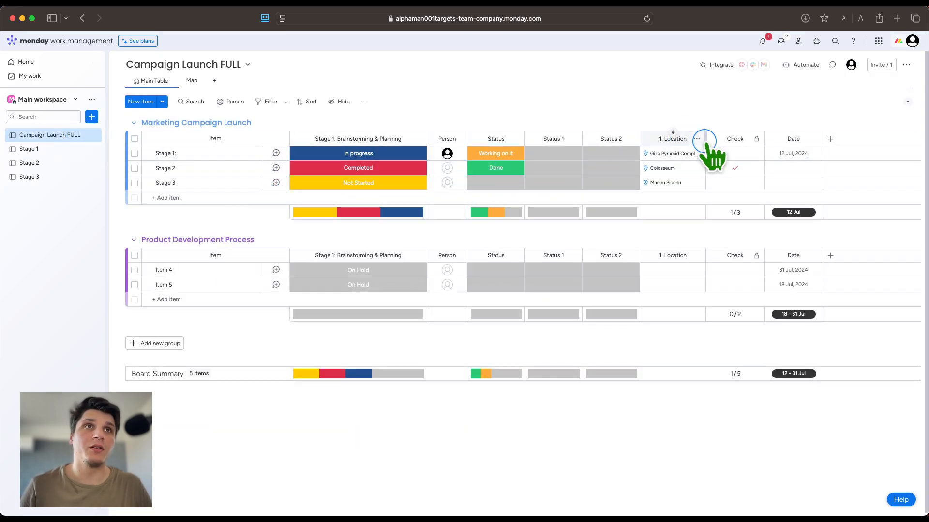
{"action": "left_click", "coordinate": [697, 139]}
{"action": "left_click", "coordinate": [719, 258]}
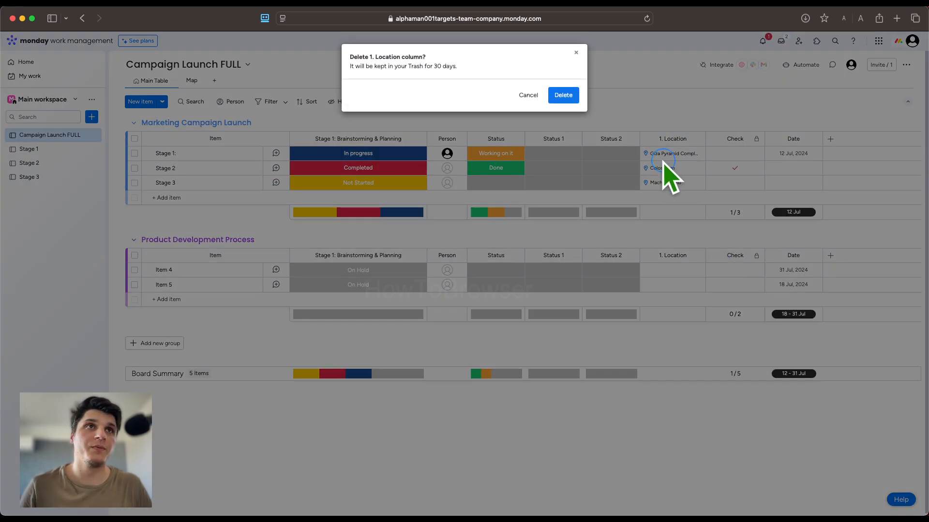
{"action": "left_click", "coordinate": [563, 95]}
{"action": "left_click", "coordinate": [689, 139]}
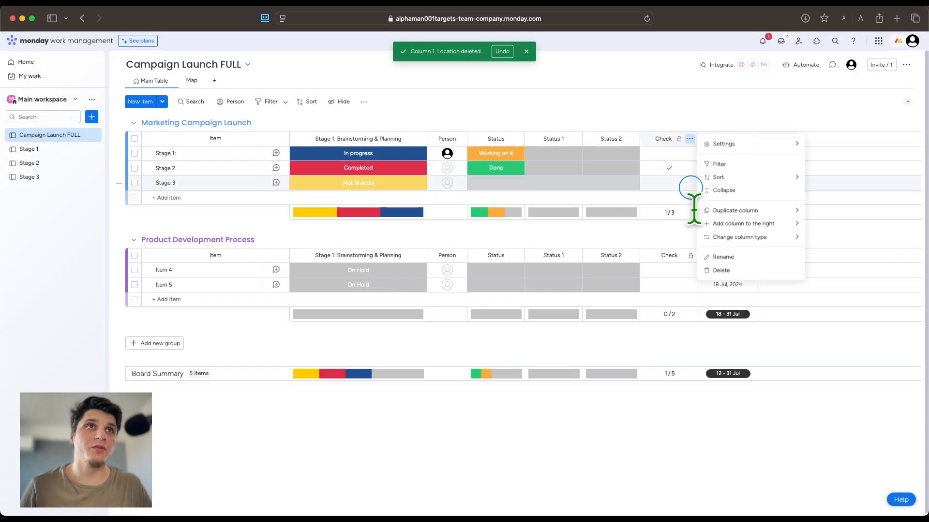
{"action": "left_click", "coordinate": [714, 271]}
{"action": "left_click", "coordinate": [564, 95]}
{"action": "left_click", "coordinate": [688, 138]}
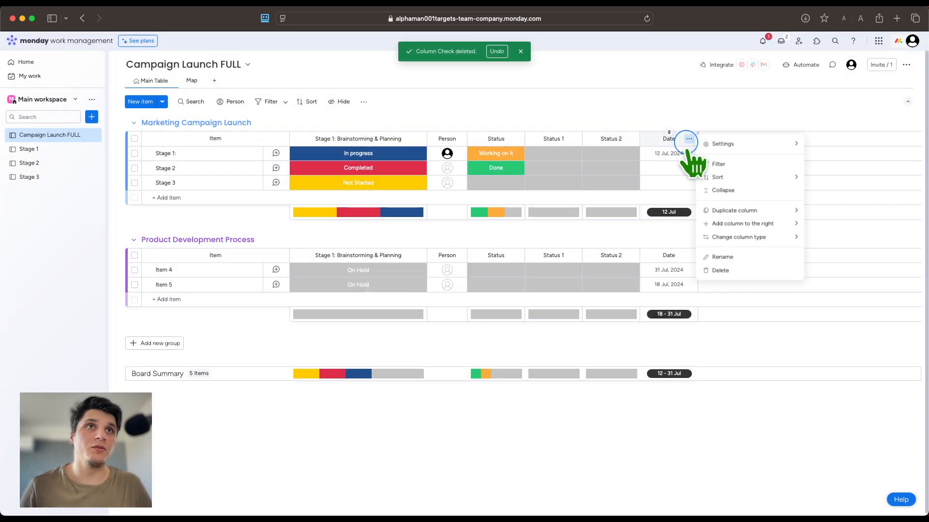
{"action": "left_click", "coordinate": [718, 271]}
{"action": "left_click", "coordinate": [563, 95]}
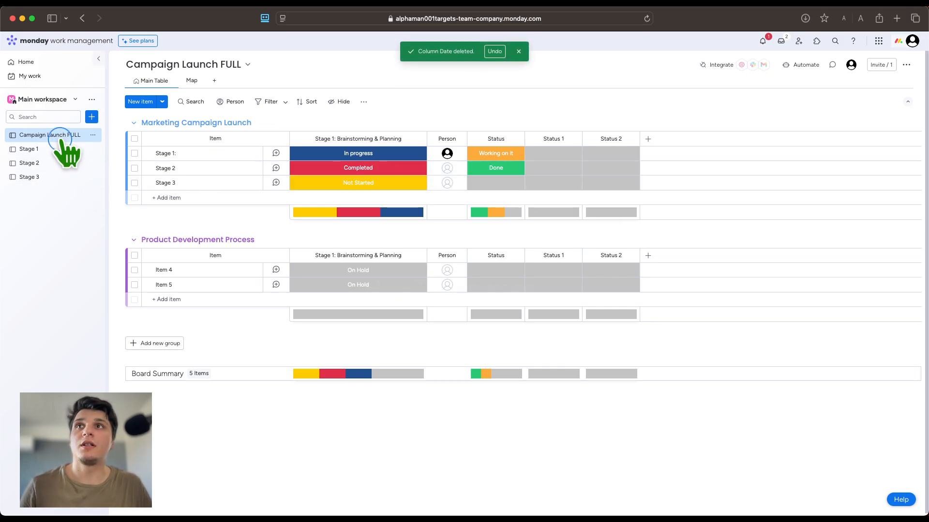
Add a Connect boards column linked to the Stage 1 board and create a mirror column of that board's Stage 1 status.
{"action": "left_click", "coordinate": [648, 139]}
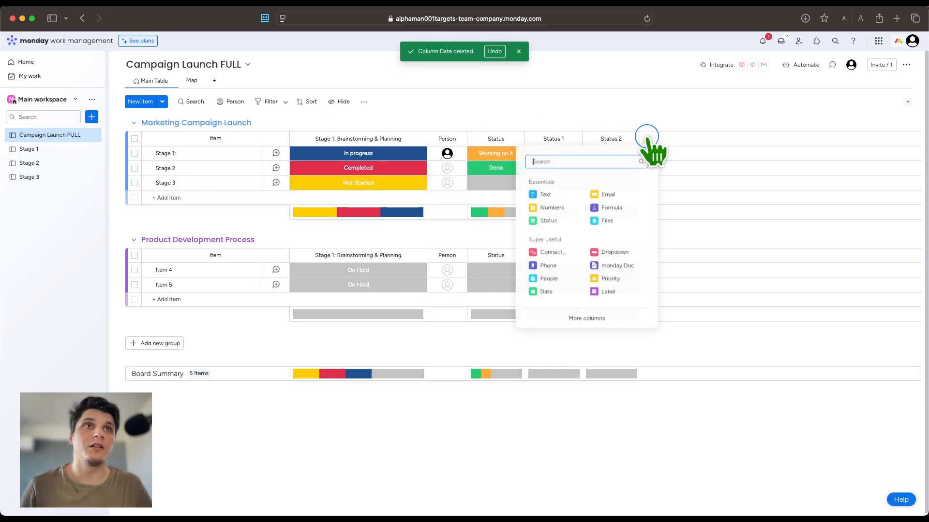
{"action": "left_click", "coordinate": [565, 252]}
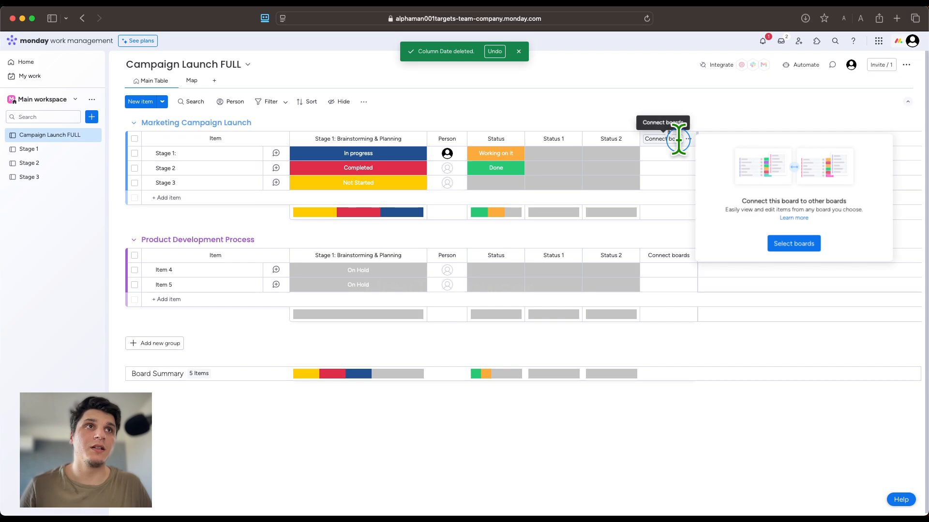
{"action": "left_click", "coordinate": [773, 242]}
{"action": "left_click", "coordinate": [733, 209]}
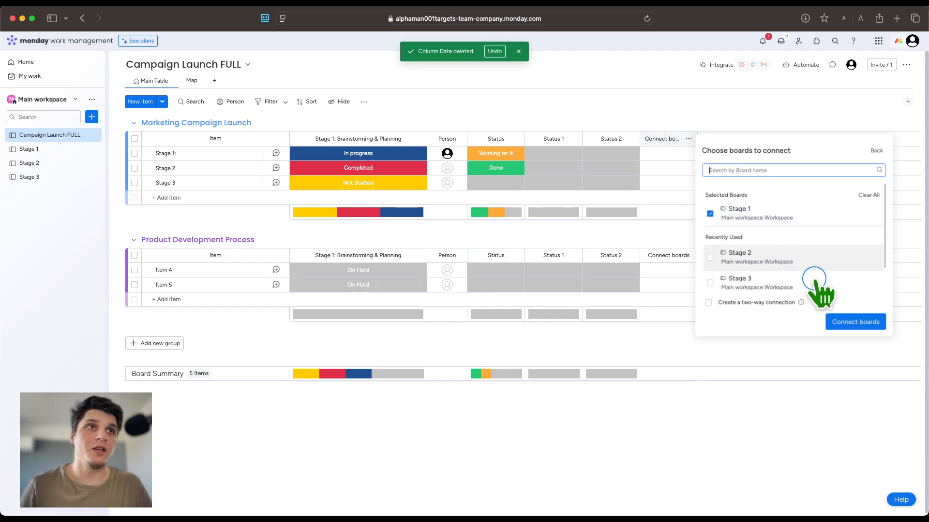
{"action": "left_click", "coordinate": [848, 321]}
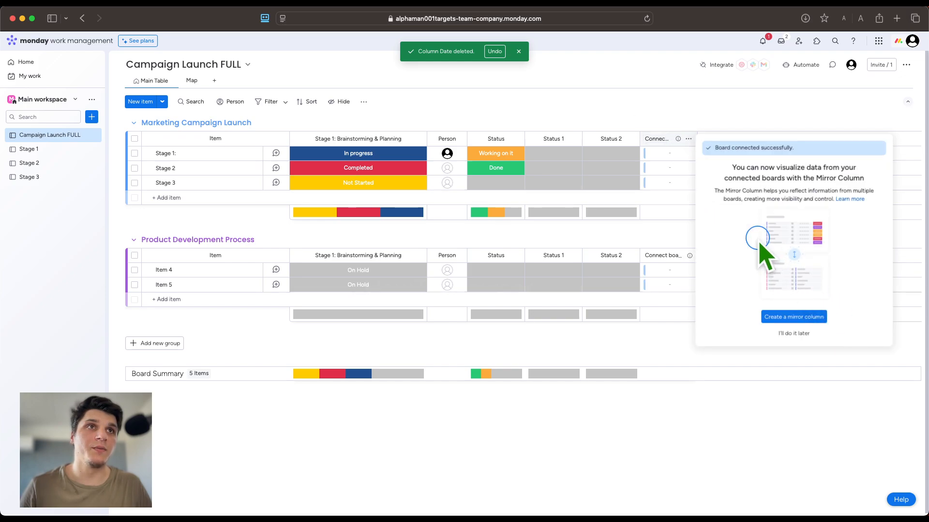
{"action": "left_click", "coordinate": [776, 315]}
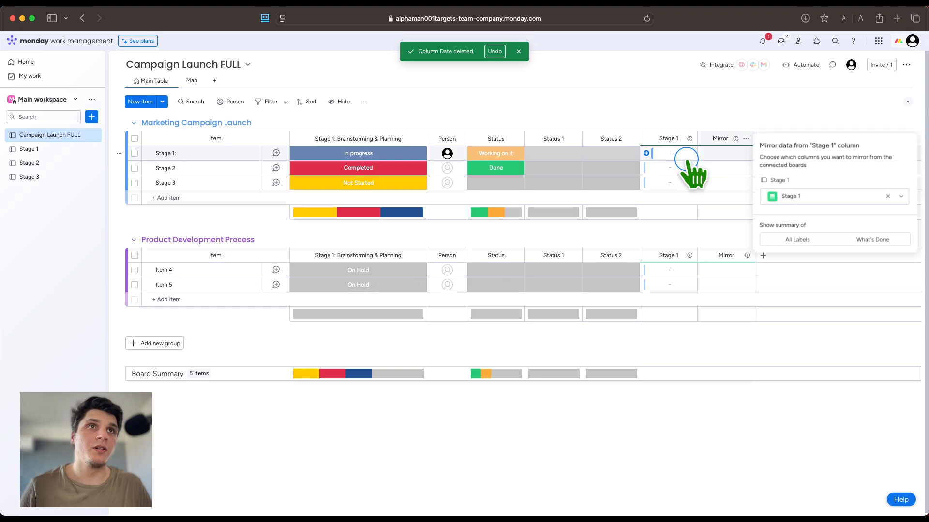
Review the connectable tasks for the Stage 1: item, select all Research & Content Creation tasks on the Stage 1 board, and return to Campaign Launch FULL.
{"action": "left_click", "coordinate": [683, 154]}
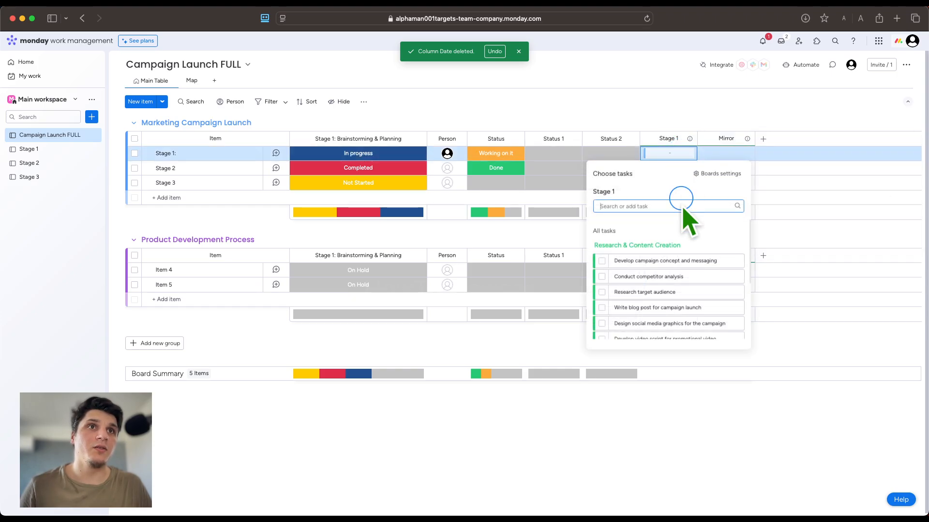
{"action": "left_click", "coordinate": [551, 118]}
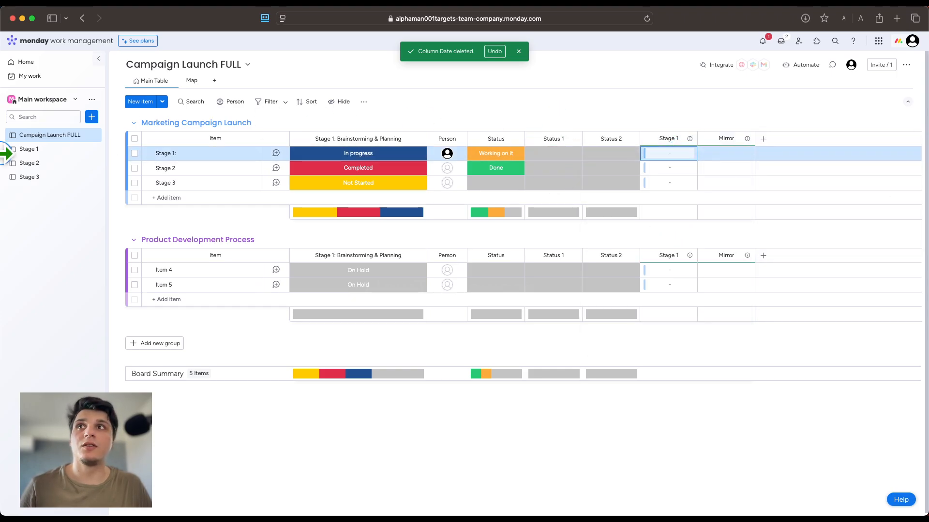
{"action": "left_click", "coordinate": [30, 149]}
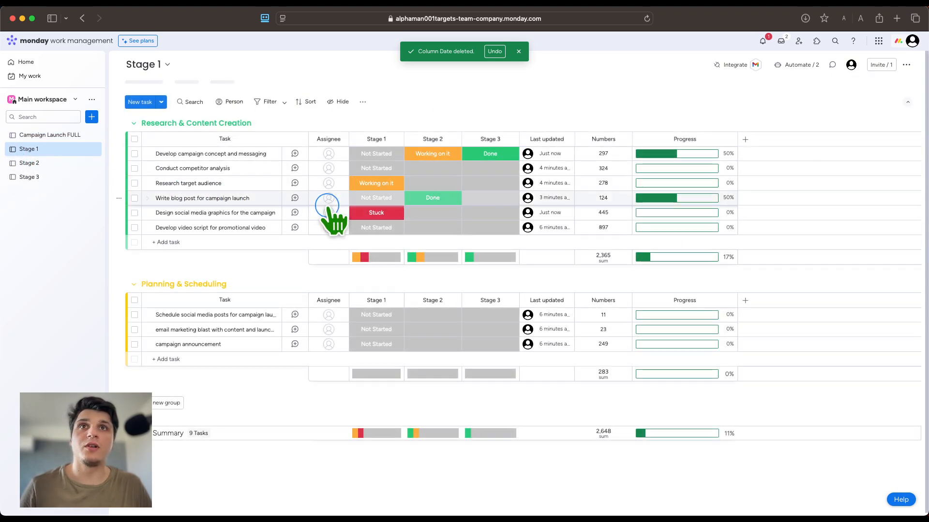
{"action": "left_click", "coordinate": [135, 139]}
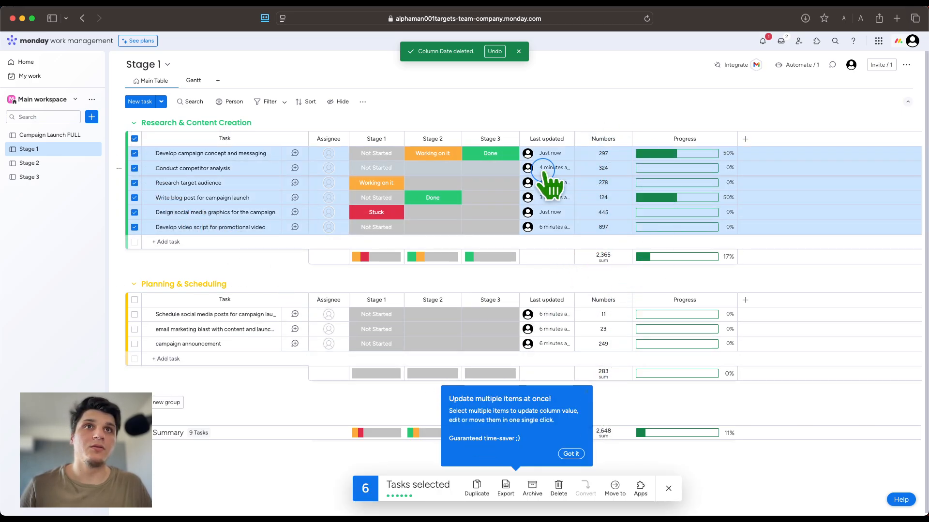
{"action": "left_click", "coordinate": [30, 136]}
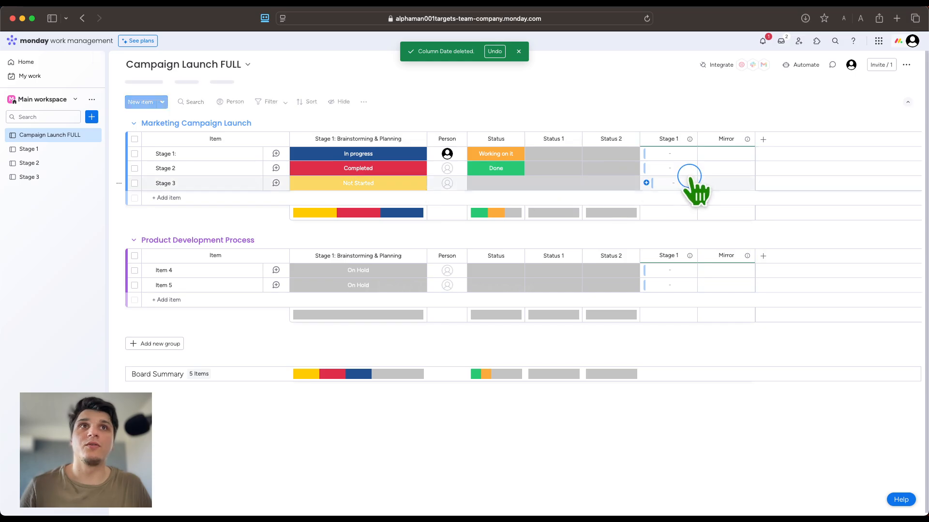
Delete the Stage 1 connected-board column together with its mirror column from the Campaign Launch FULL board.
{"action": "left_click", "coordinate": [691, 139]}
{"action": "left_click", "coordinate": [730, 254]}
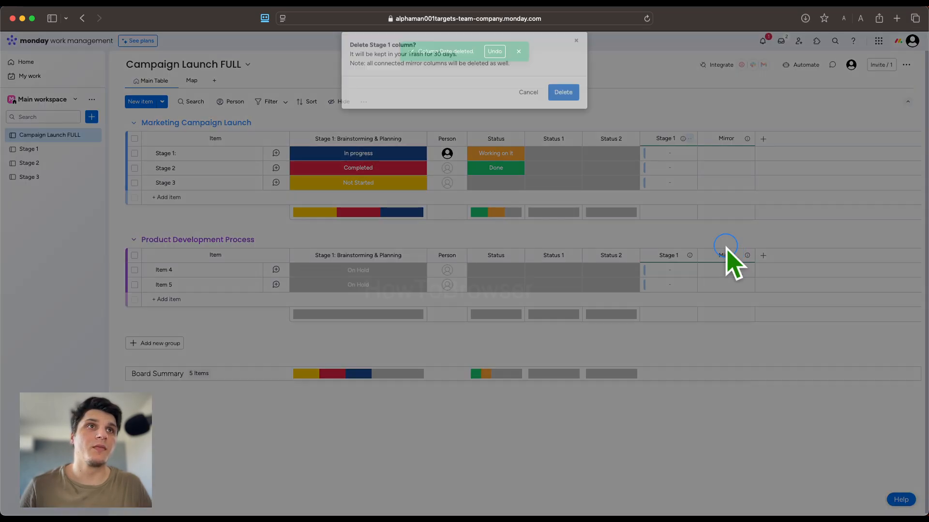
{"action": "left_click", "coordinate": [565, 107]}
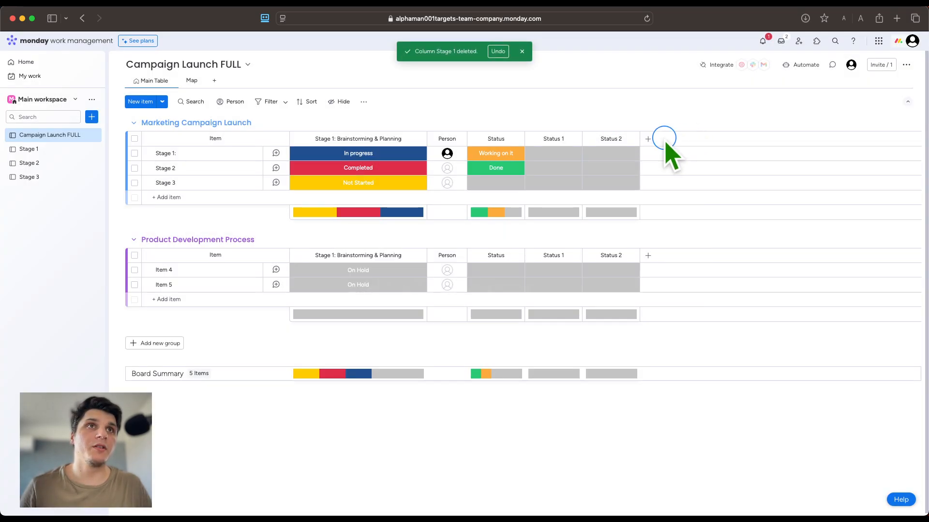
Add a Connect boards column with a two-way connection to the Stage 1 board and create a mirror column for it.
{"action": "left_click", "coordinate": [649, 139]}
{"action": "left_click", "coordinate": [552, 252]}
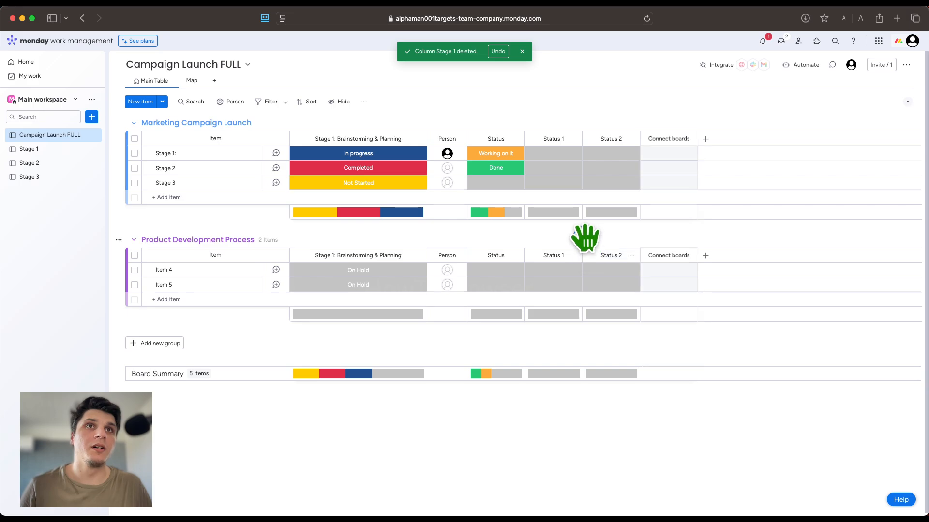
{"action": "left_click", "coordinate": [793, 244]}
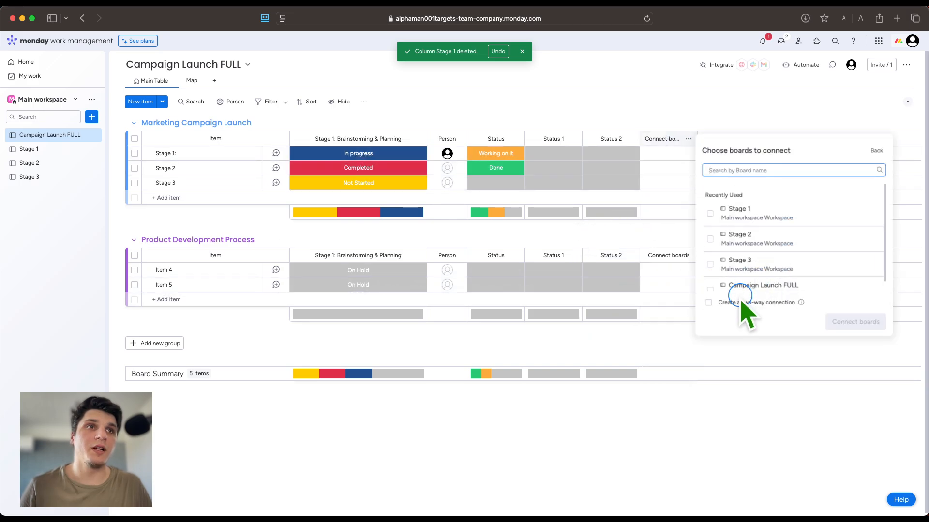
{"action": "left_click", "coordinate": [708, 303]}
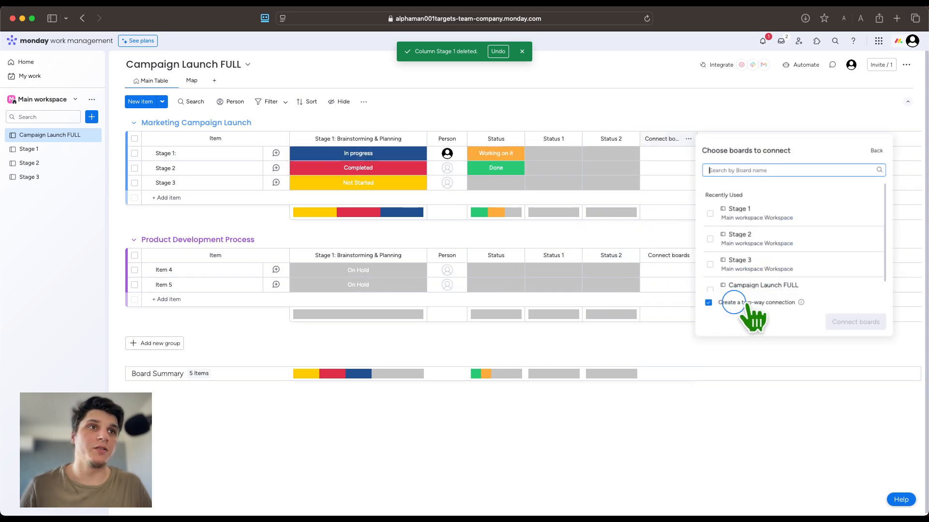
{"action": "left_click", "coordinate": [716, 213]}
{"action": "left_click", "coordinate": [855, 323]}
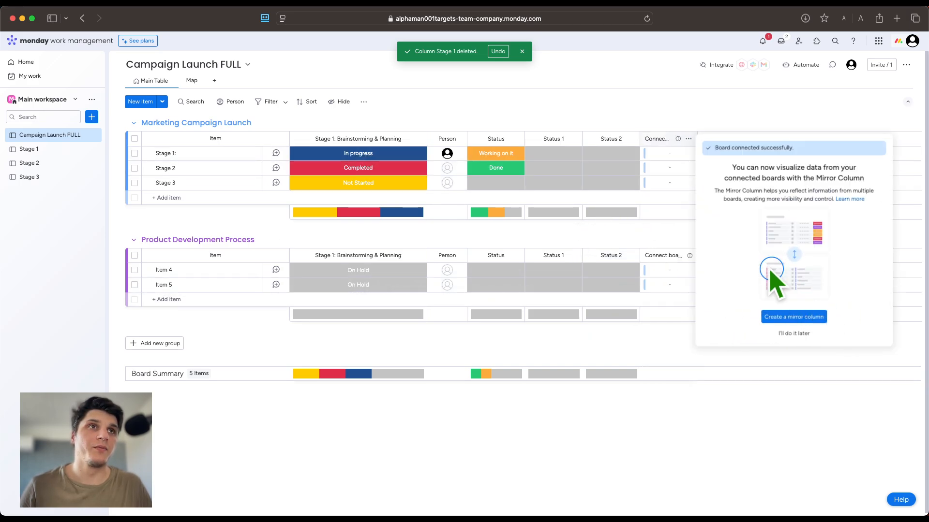
{"action": "left_click", "coordinate": [772, 315]}
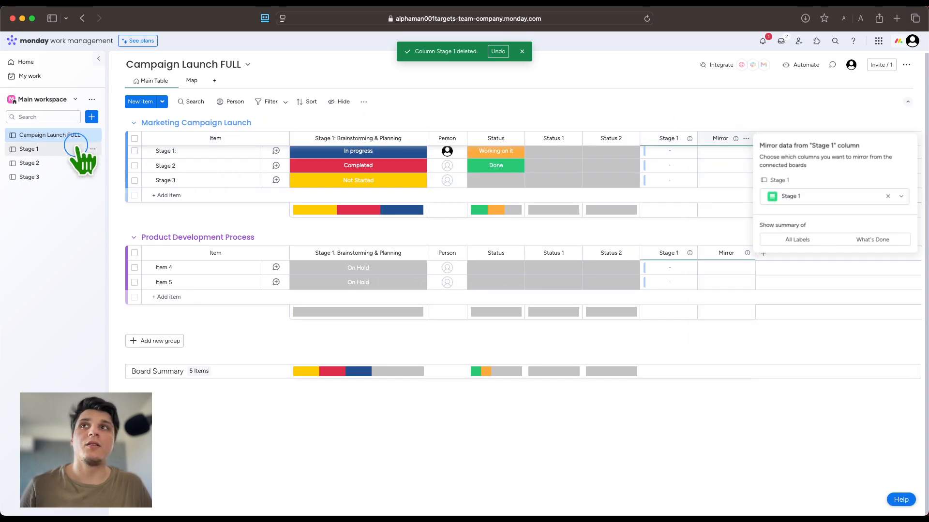
On the Stage 1 board, widen the link to Campaign Launch FULL column and review the items its first task can connect to.
{"action": "left_click", "coordinate": [75, 149]}
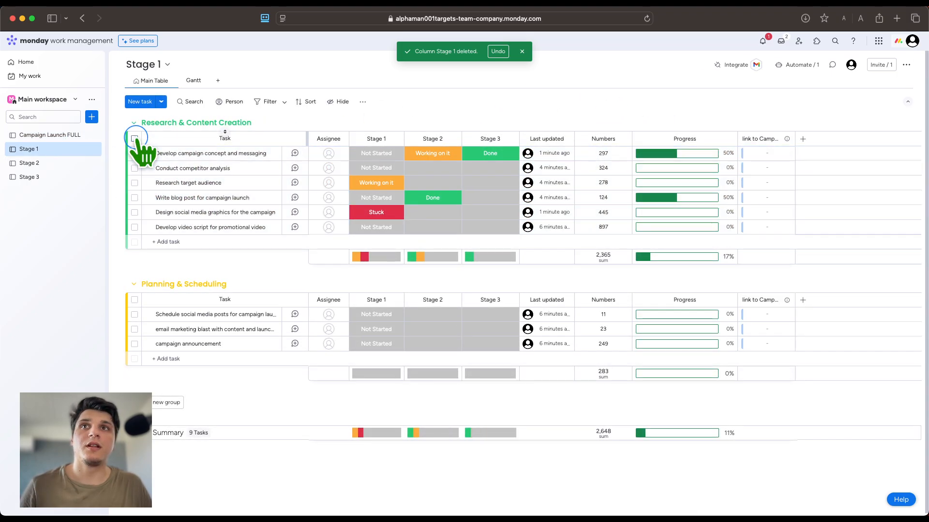
{"action": "left_click", "coordinate": [135, 138]}
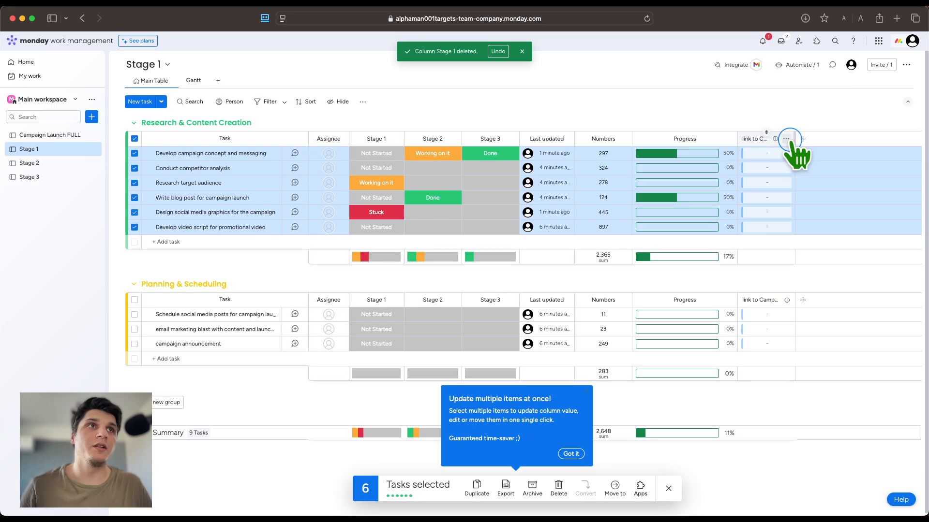
{"action": "left_click_drag", "start_coordinate": [793, 138], "coordinate": [853, 139]}
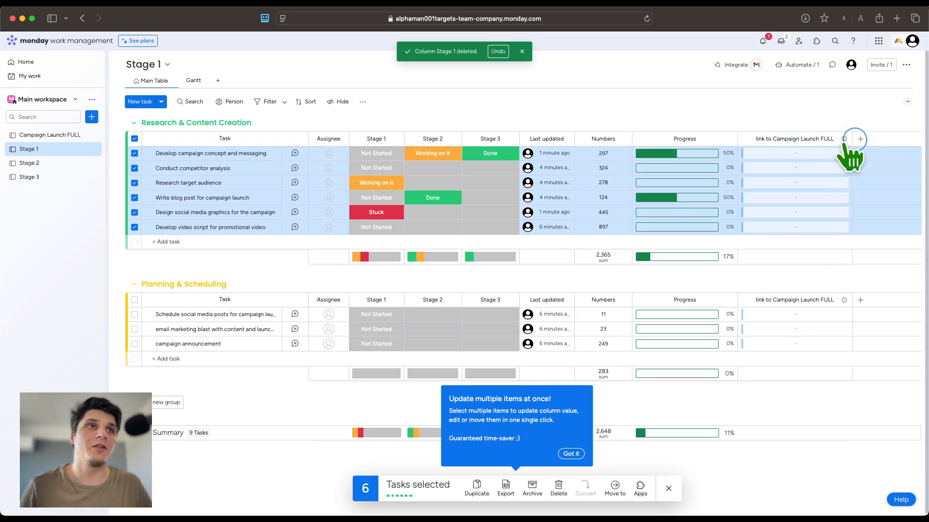
{"action": "left_click", "coordinate": [743, 153]}
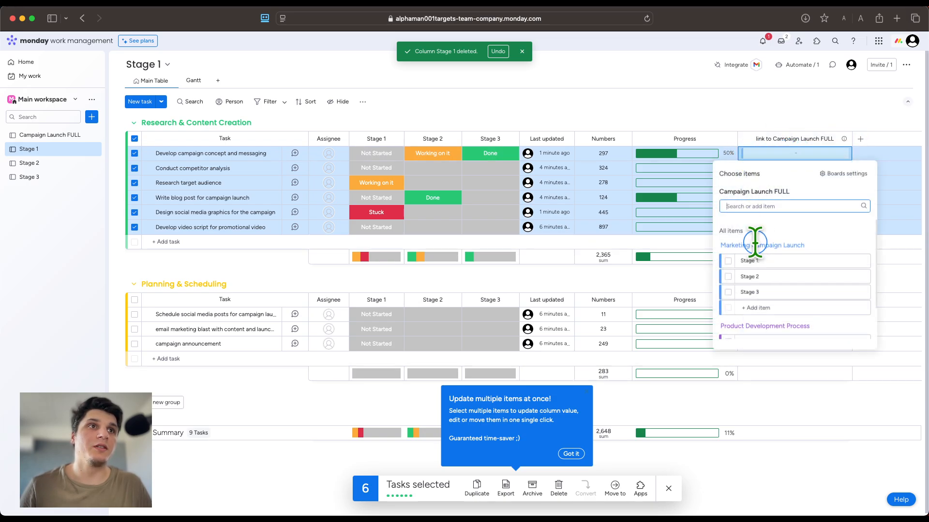
{"action": "scroll", "coordinate": [757, 242], "scroll_direction": "down", "scroll_amount": 1}
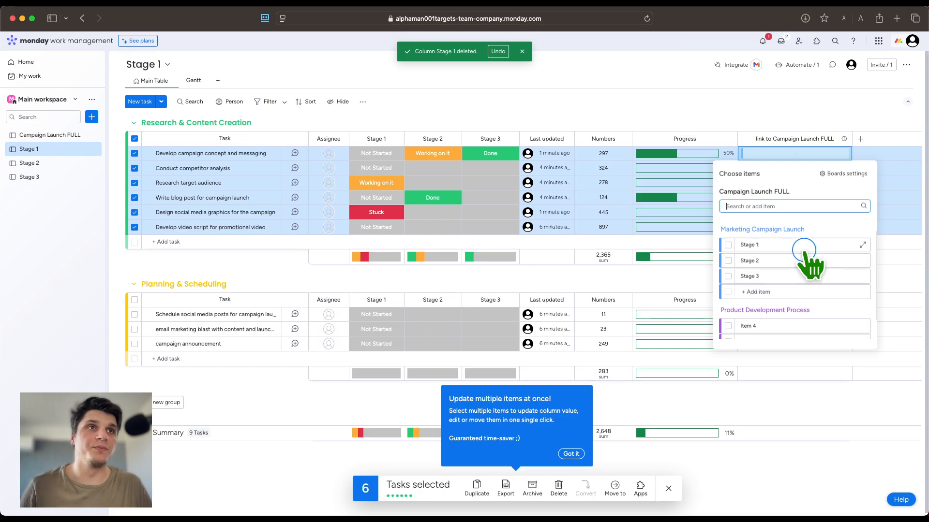
{"action": "left_click", "coordinate": [53, 135]}
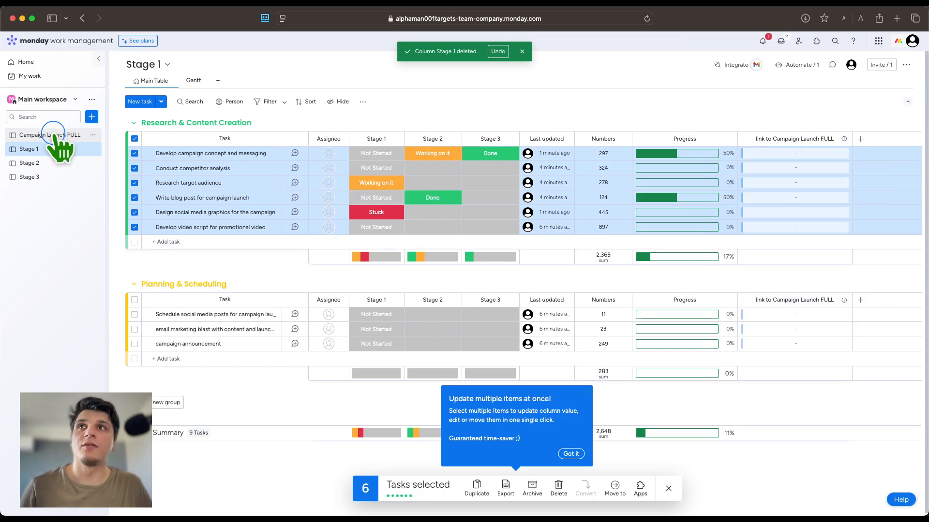
{"action": "left_click", "coordinate": [53, 134]}
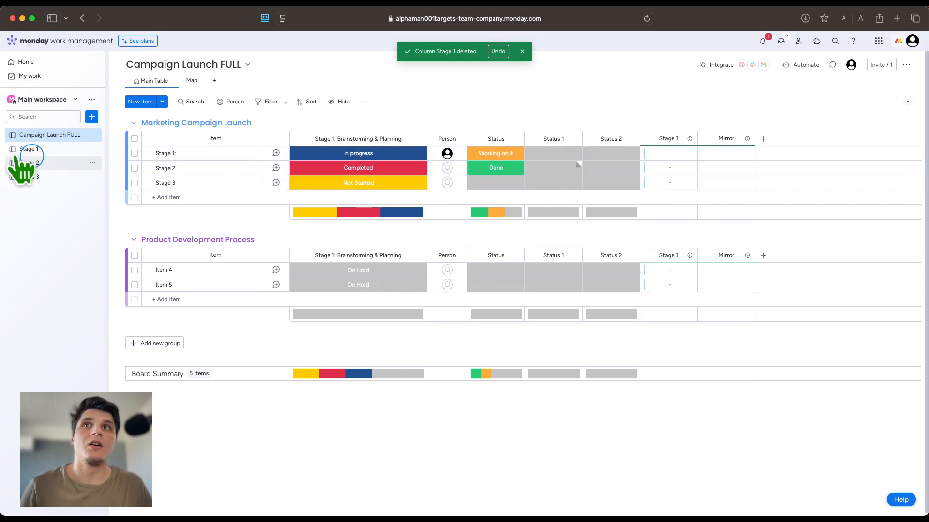
Add a Progress tracking column to the Campaign Launch FULL board, widen it slightly and move it directly after the Item column.
{"action": "left_click", "coordinate": [763, 137]}
{"action": "left_click", "coordinate": [681, 164]}
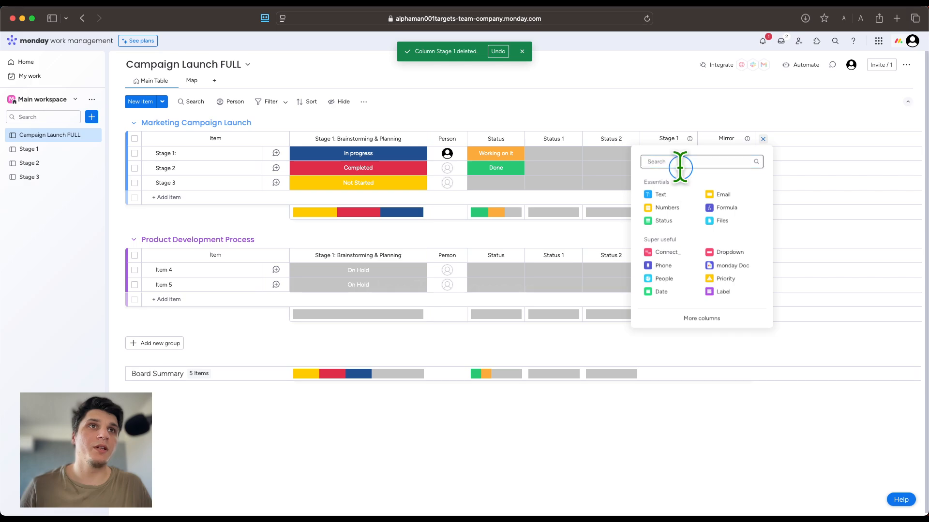
{"action": "type", "text": "pro"}
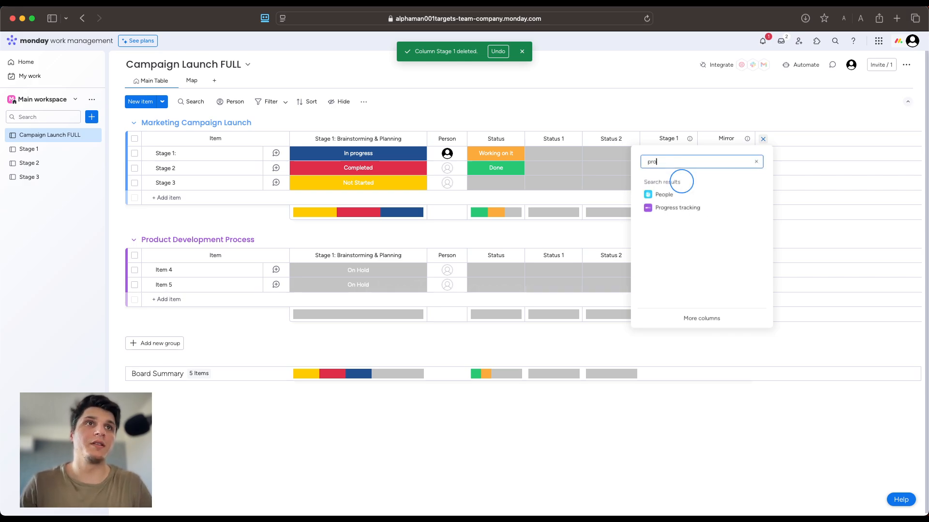
{"action": "left_click", "coordinate": [687, 208]}
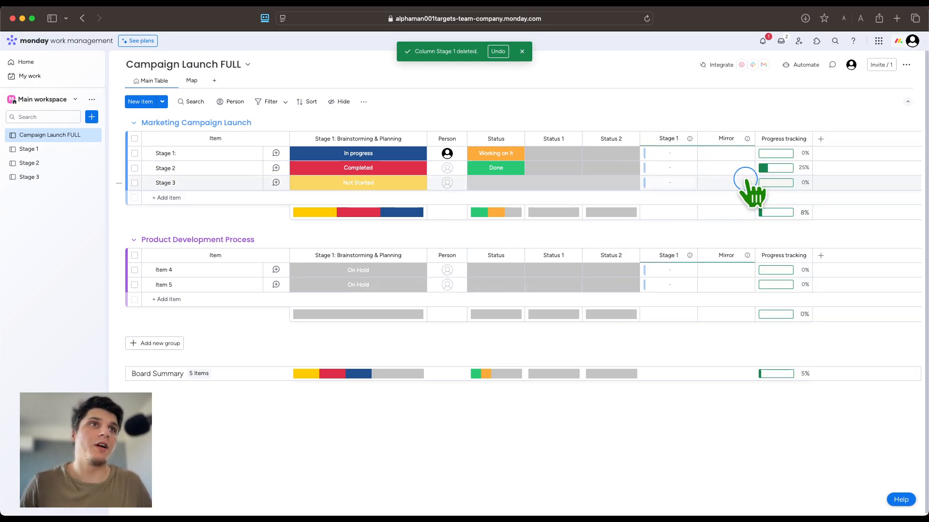
{"action": "left_click_drag", "start_coordinate": [813, 138], "coordinate": [832, 136]}
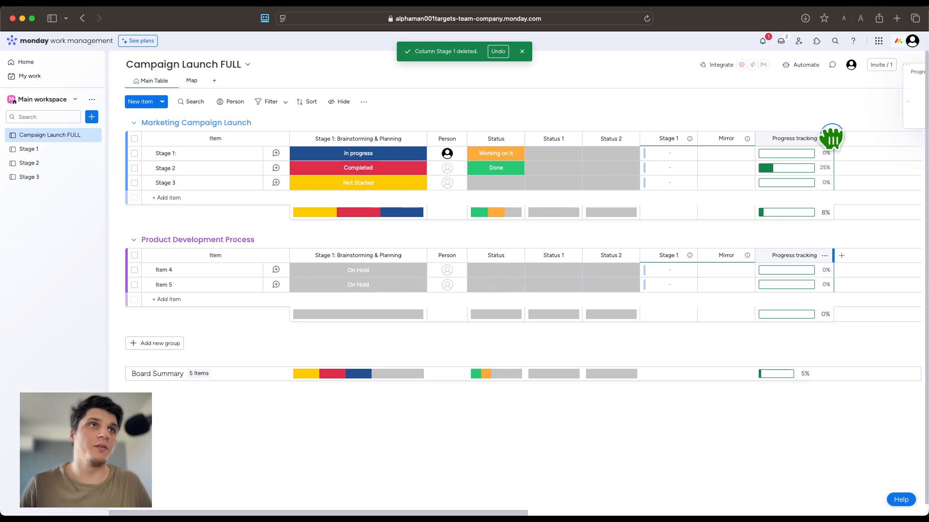
{"action": "left_click_drag", "start_coordinate": [769, 137], "coordinate": [290, 145]}
Review the connectable items for the first Stage 1 task and compare the Stage 1 board with the Campaign Launch FULL columns.
{"action": "left_click", "coordinate": [38, 149]}
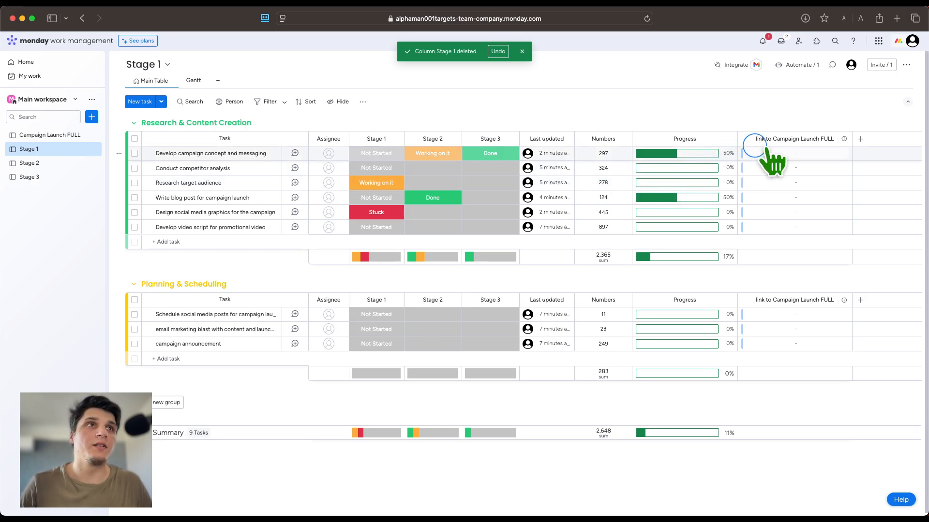
{"action": "left_click", "coordinate": [745, 153]}
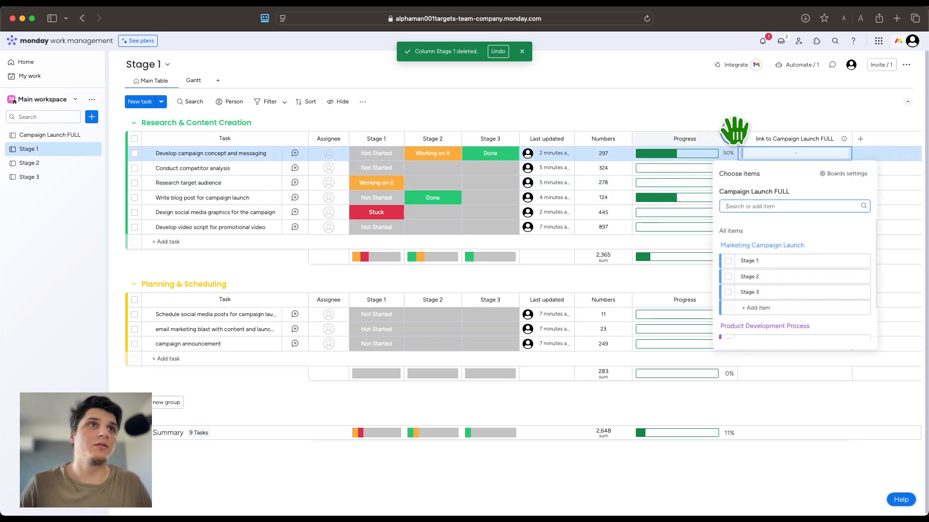
{"action": "left_click", "coordinate": [745, 119]}
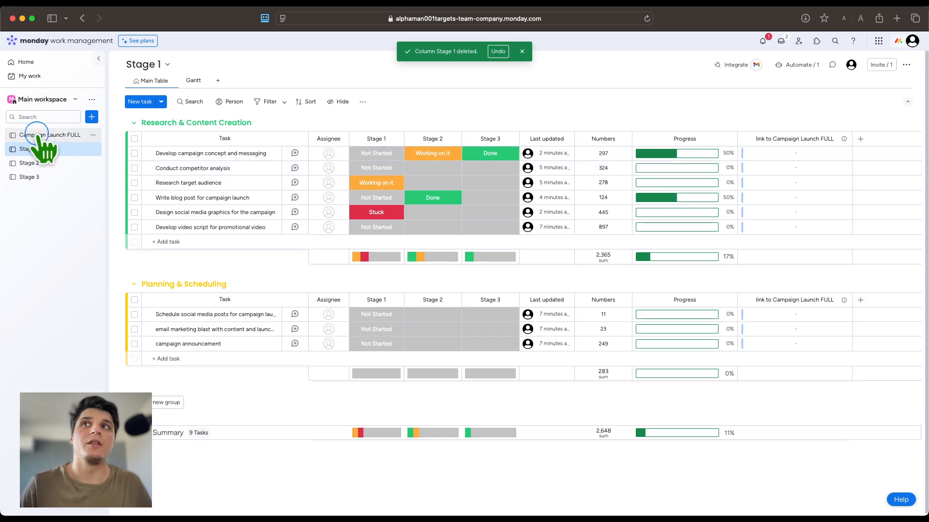
{"action": "left_click", "coordinate": [38, 134]}
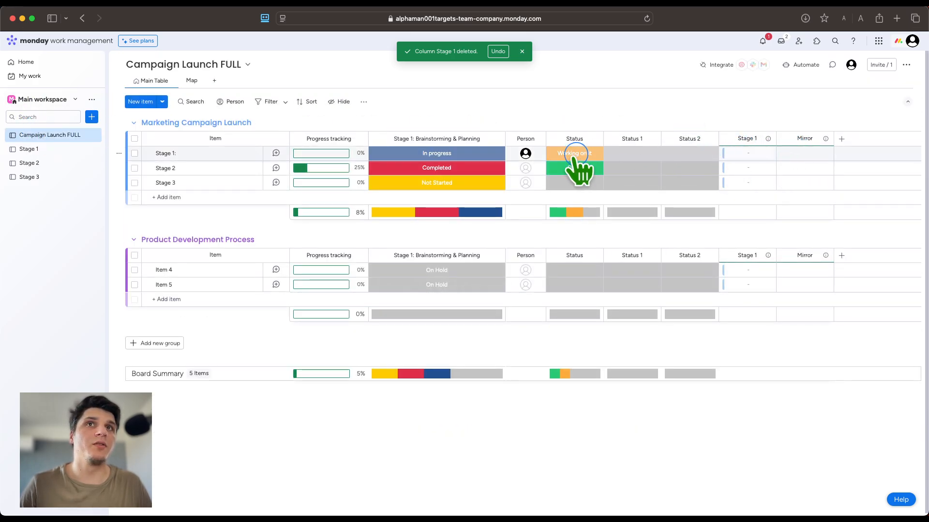
{"action": "left_click", "coordinate": [42, 150]}
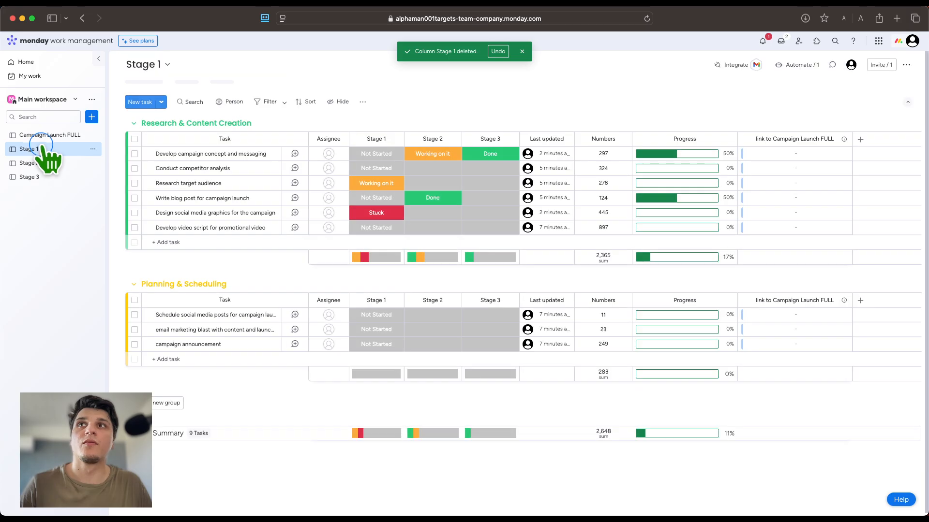
Customize the Mirror column on the Campaign Launch FULL board to mirror the Stage 1 board's Progress column.
{"action": "left_click", "coordinate": [44, 135]}
{"action": "left_click", "coordinate": [824, 139]}
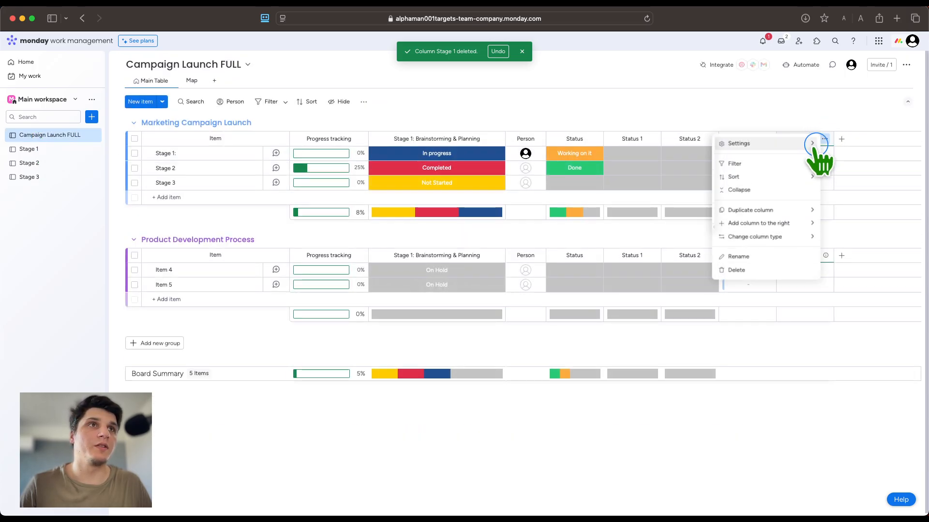
{"action": "mouse_move", "coordinate": [745, 143]}
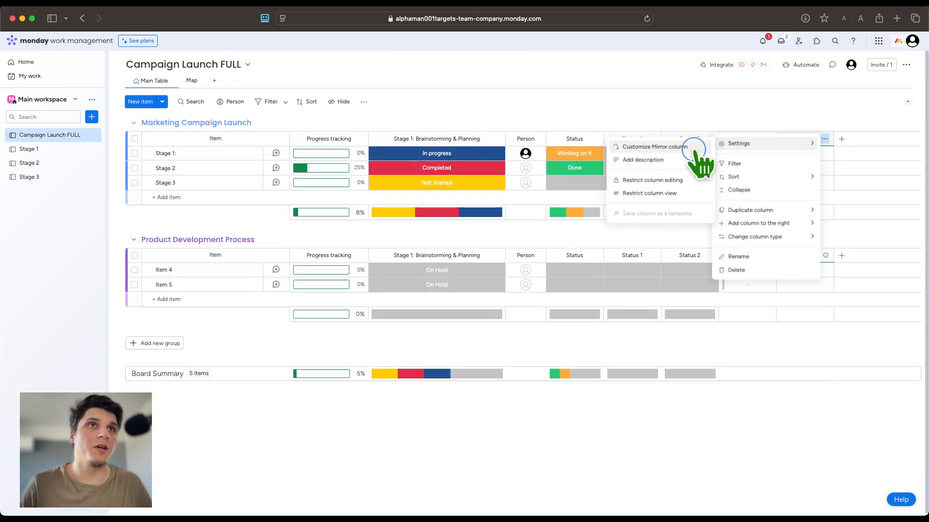
{"action": "left_click", "coordinate": [695, 147]}
{"action": "left_click", "coordinate": [730, 193]}
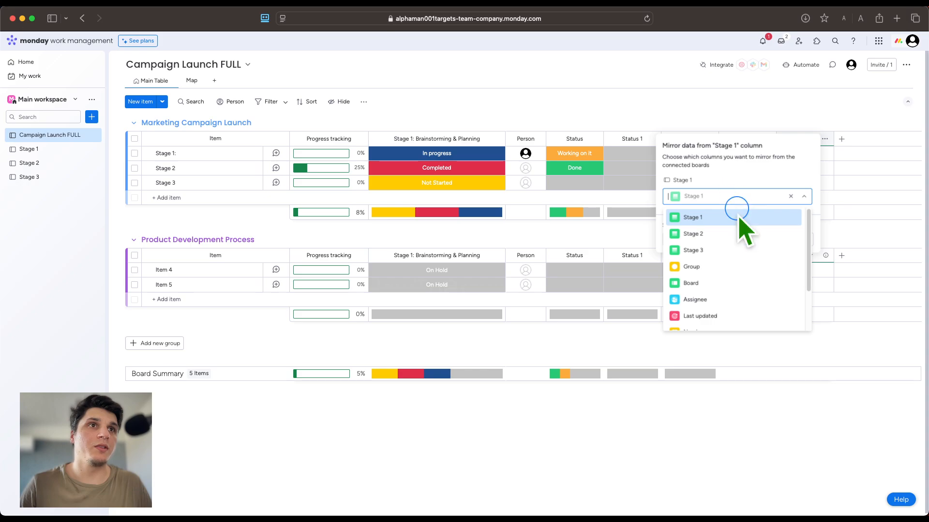
{"action": "scroll", "coordinate": [733, 261], "scroll_direction": "down", "scroll_amount": 4}
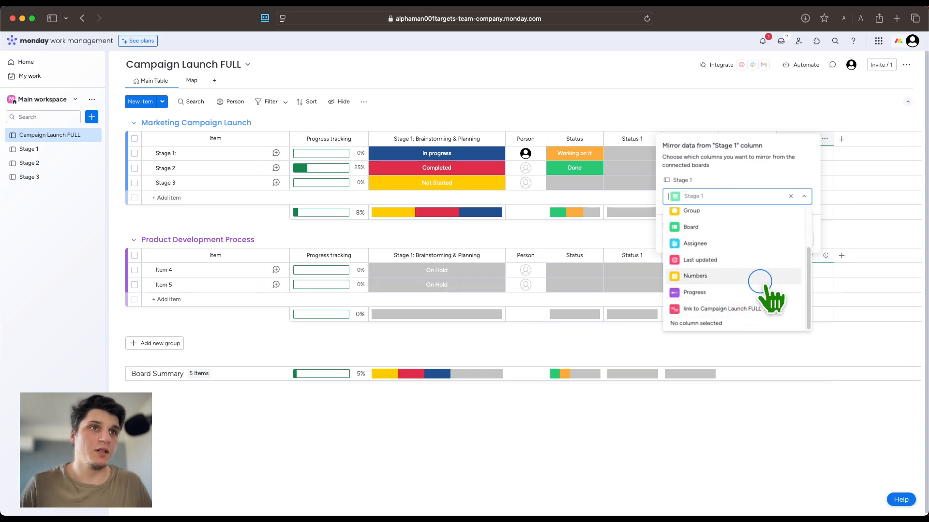
{"action": "left_click", "coordinate": [754, 290]}
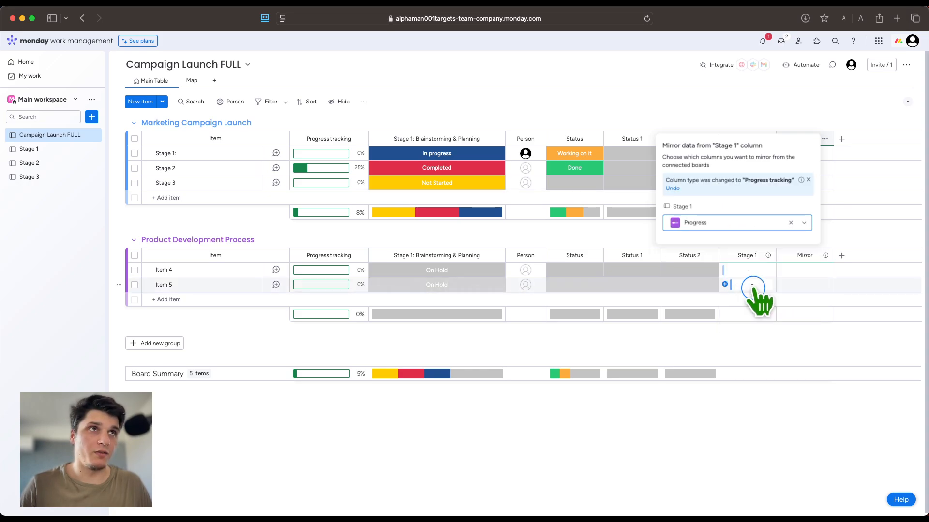
{"action": "left_click", "coordinate": [860, 107]}
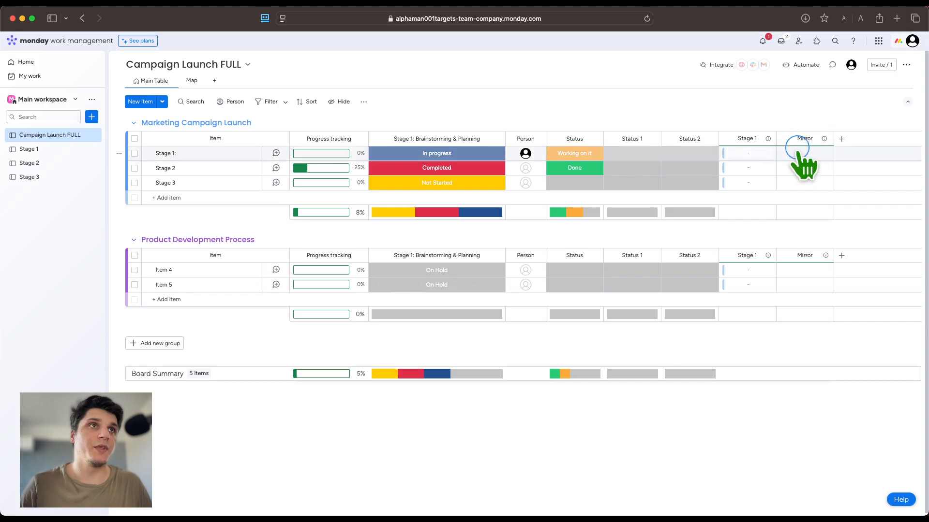
On the Stage 1 board, select all Research & Content Creation tasks and open the choices for their link to Campaign Launch FULL.
{"action": "left_click", "coordinate": [54, 148]}
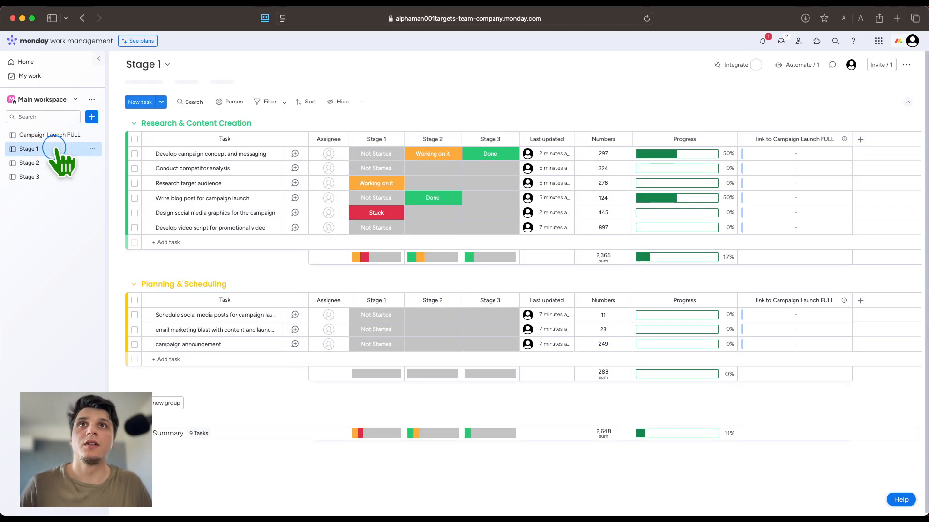
{"action": "left_click", "coordinate": [134, 139]}
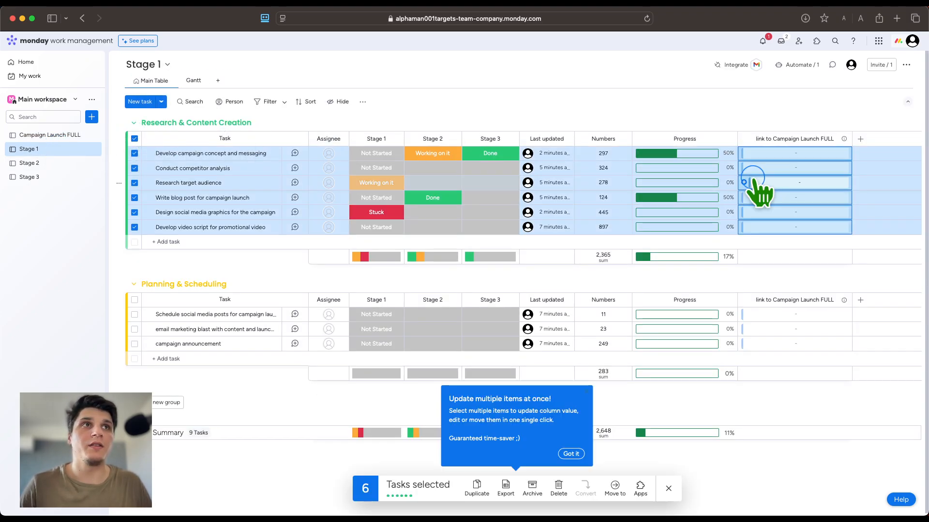
{"action": "left_click", "coordinate": [744, 153]}
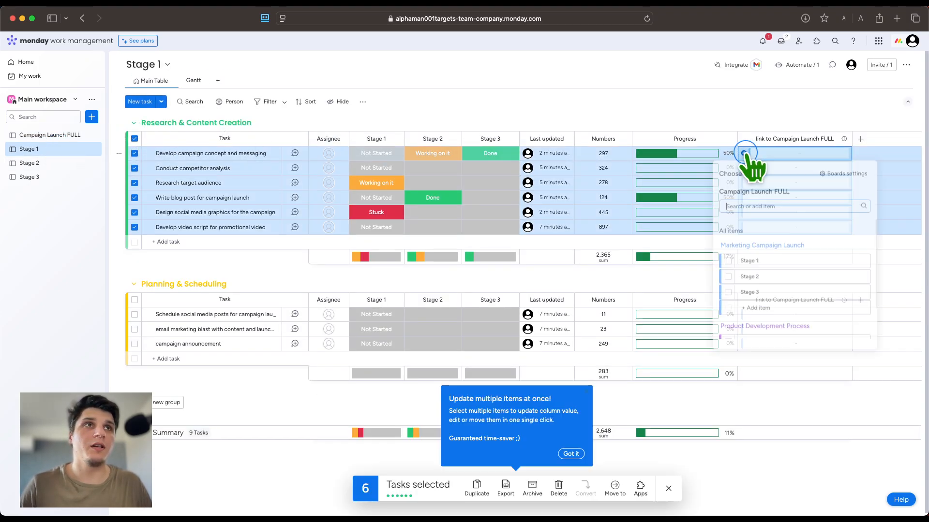
{"action": "left_click", "coordinate": [787, 258]}
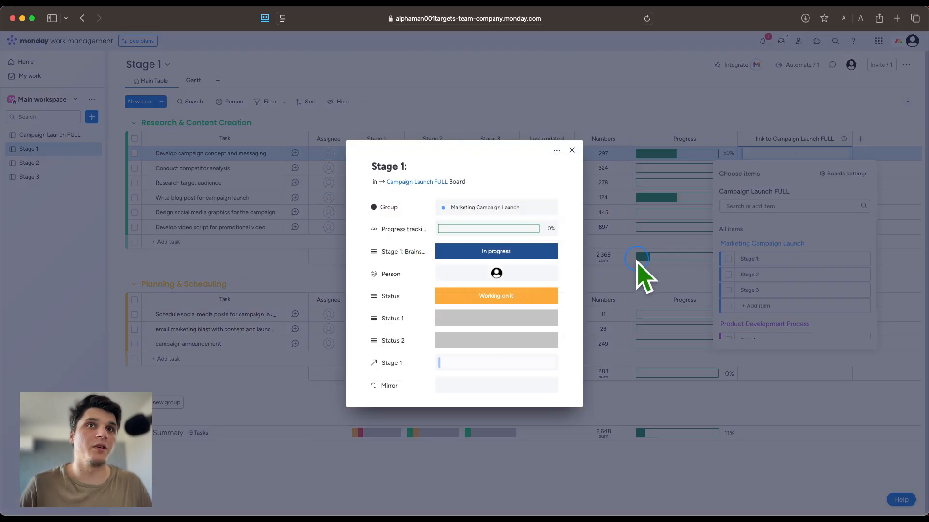
{"action": "left_click", "coordinate": [511, 250]}
{"action": "left_click", "coordinate": [520, 291]}
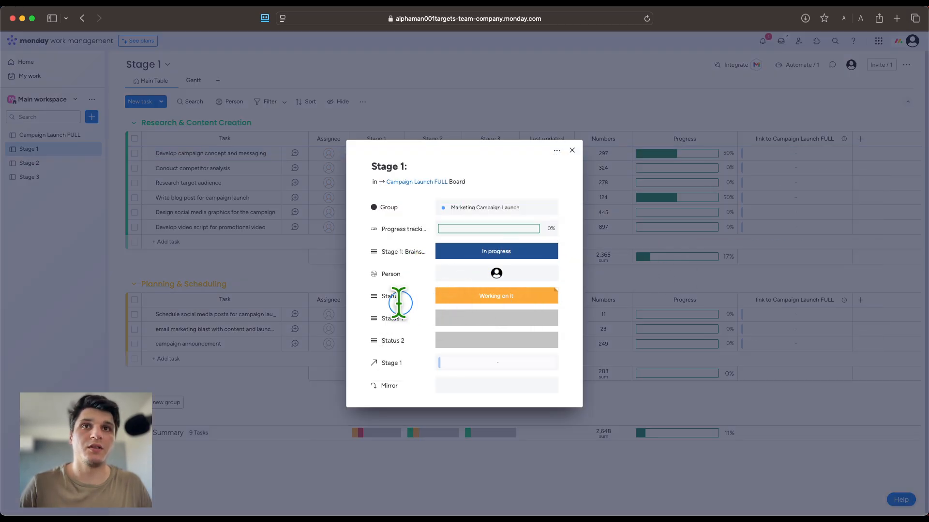
{"action": "left_click", "coordinate": [442, 363]}
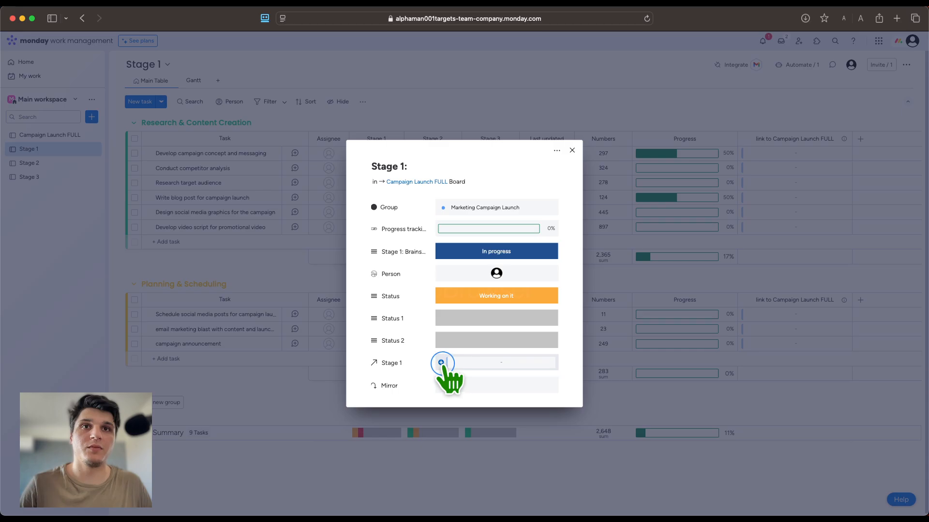
{"action": "left_click", "coordinate": [435, 265]}
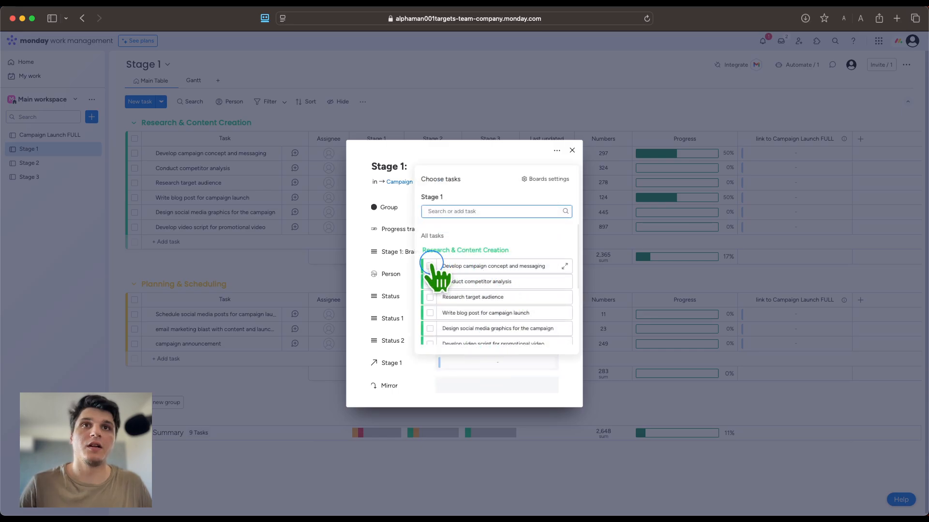
{"action": "left_click", "coordinate": [430, 266]}
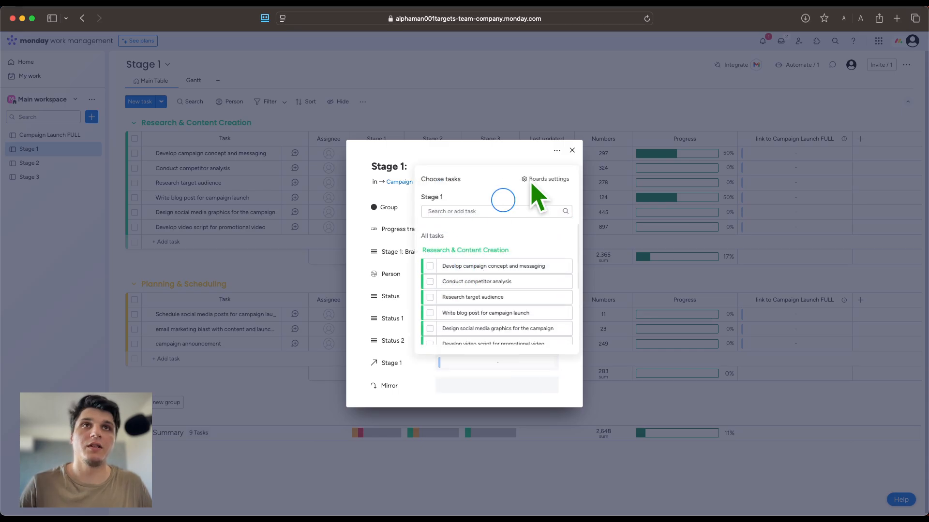
{"action": "left_click", "coordinate": [572, 150]}
Link all Research & Content Creation tasks at once to the Stage 1: item of Campaign Launch FULL.
{"action": "left_click", "coordinate": [135, 139]}
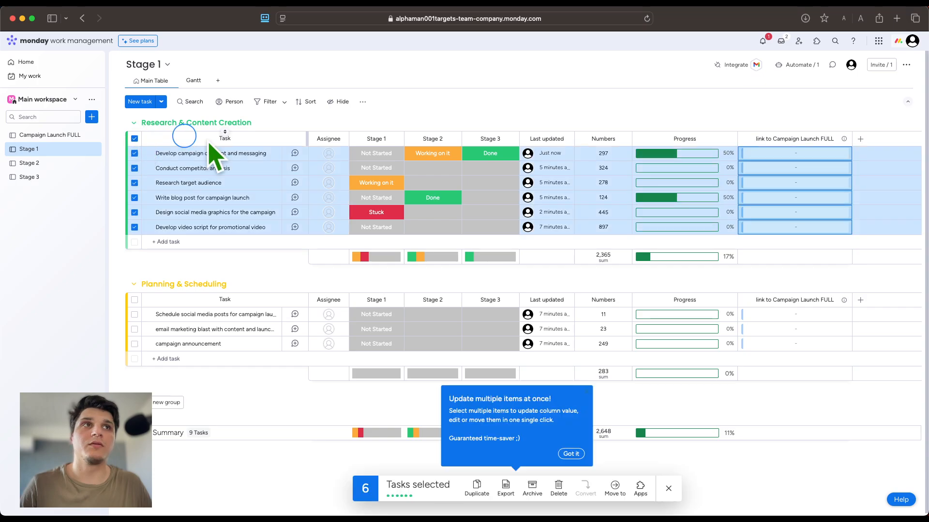
{"action": "left_click", "coordinate": [743, 153]}
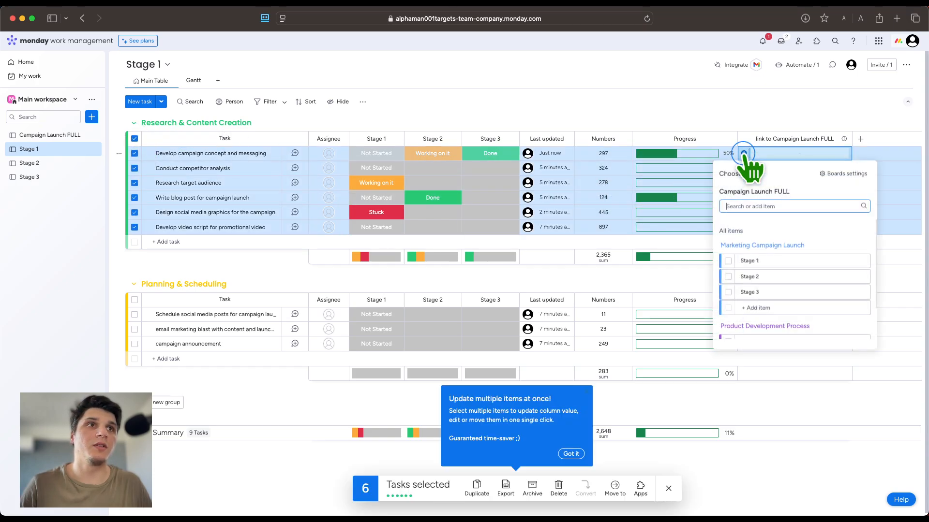
{"action": "left_click", "coordinate": [728, 261]}
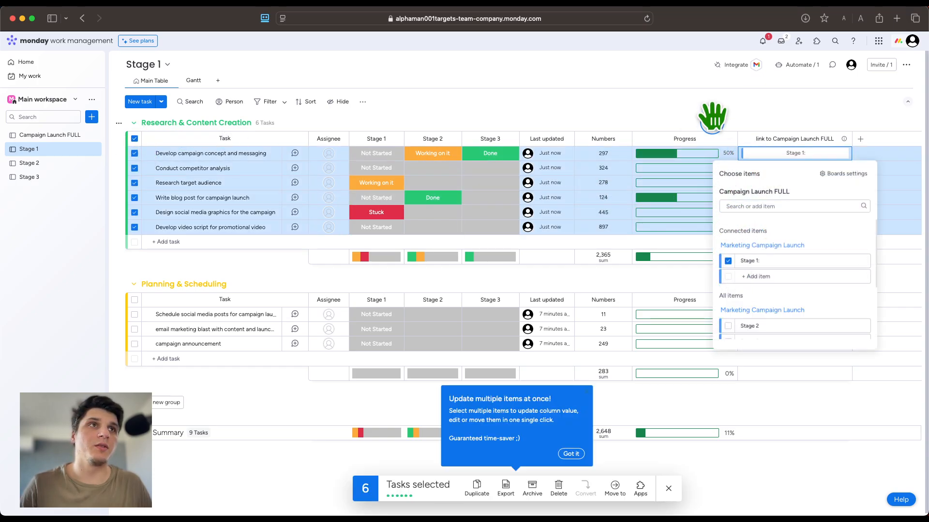
{"action": "left_click", "coordinate": [715, 110]}
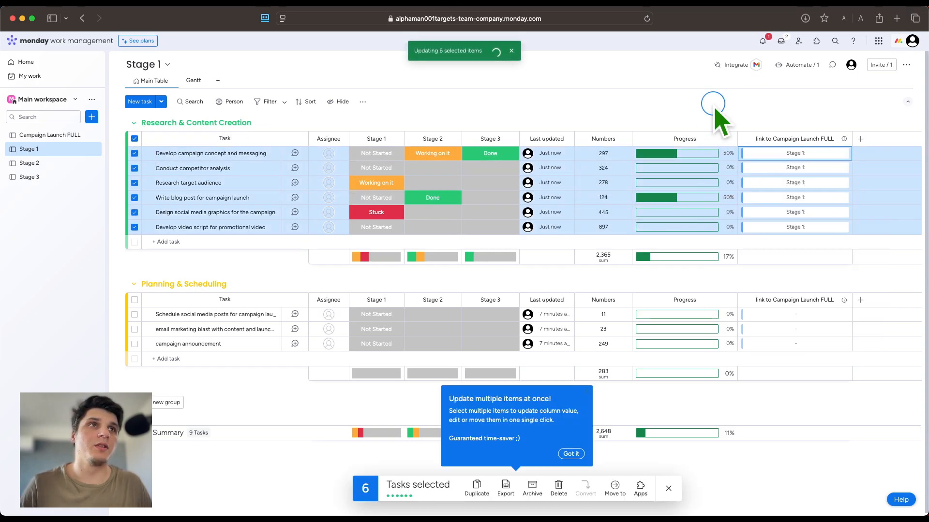
Set the Stage 1 board's default values so new tasks are pre-filled with a link to the Stage 1: item, and save.
{"action": "left_click", "coordinate": [163, 242]}
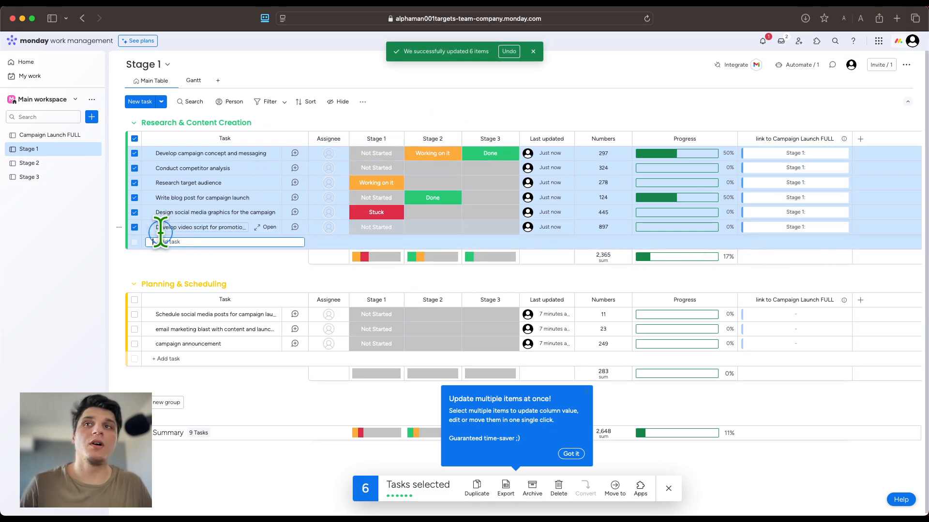
{"action": "left_click", "coordinate": [359, 102]}
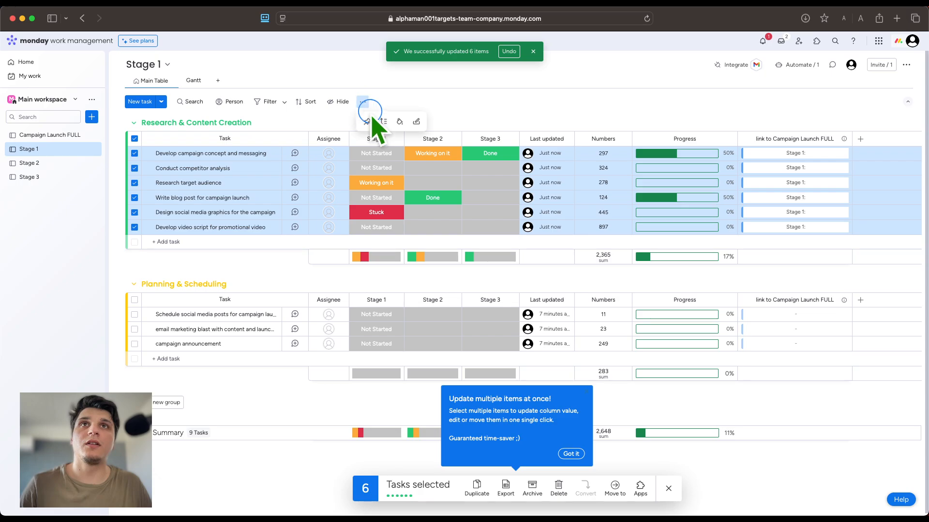
{"action": "left_click", "coordinate": [417, 121]}
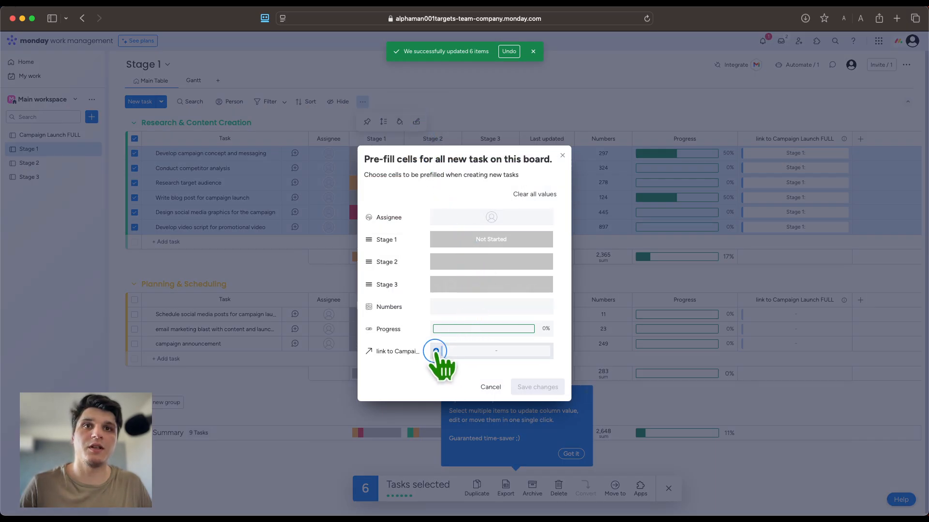
{"action": "left_click", "coordinate": [437, 352]}
{"action": "left_click", "coordinate": [424, 255]}
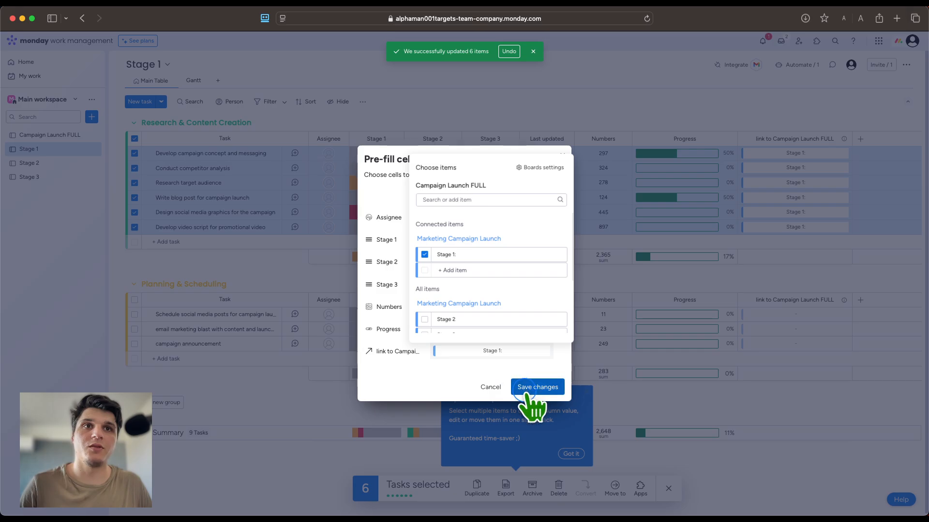
{"action": "left_click", "coordinate": [535, 388]}
On the Campaign Launch FULL board, try connecting individual Stage 1 board tasks to the Stage 2 item, removing each connection again.
{"action": "left_click", "coordinate": [39, 135]}
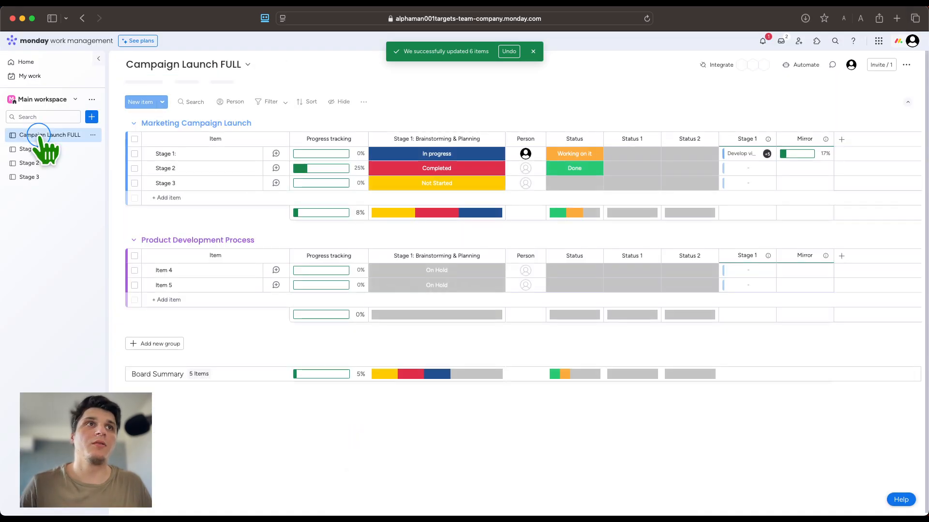
{"action": "left_click", "coordinate": [789, 155]}
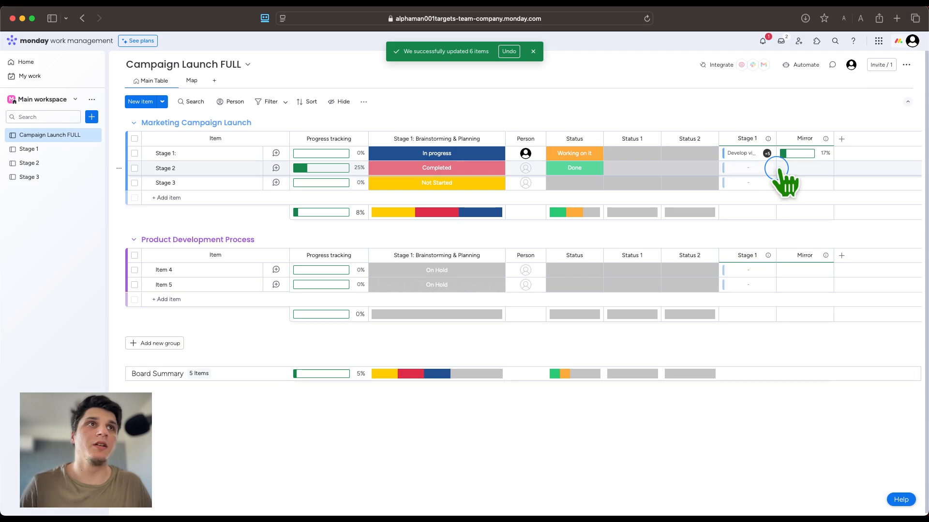
{"action": "left_click", "coordinate": [726, 167]}
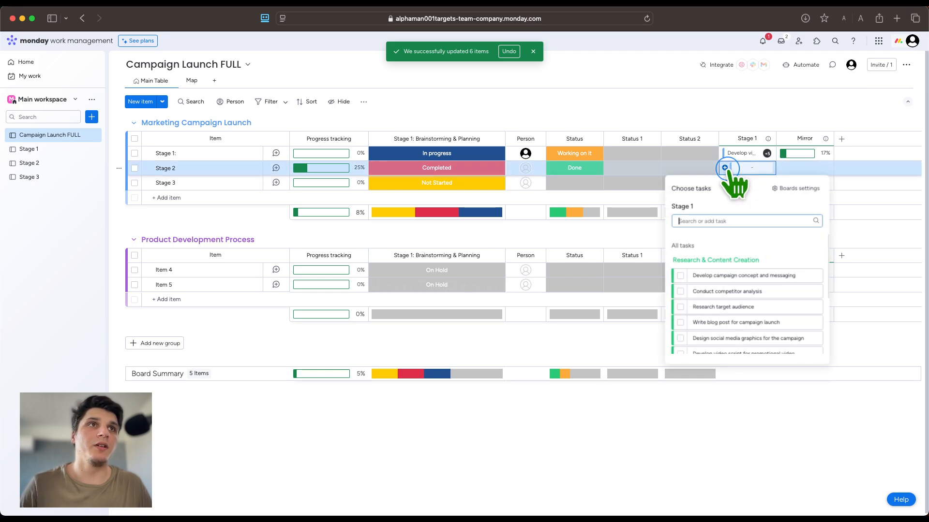
{"action": "left_click", "coordinate": [680, 275]}
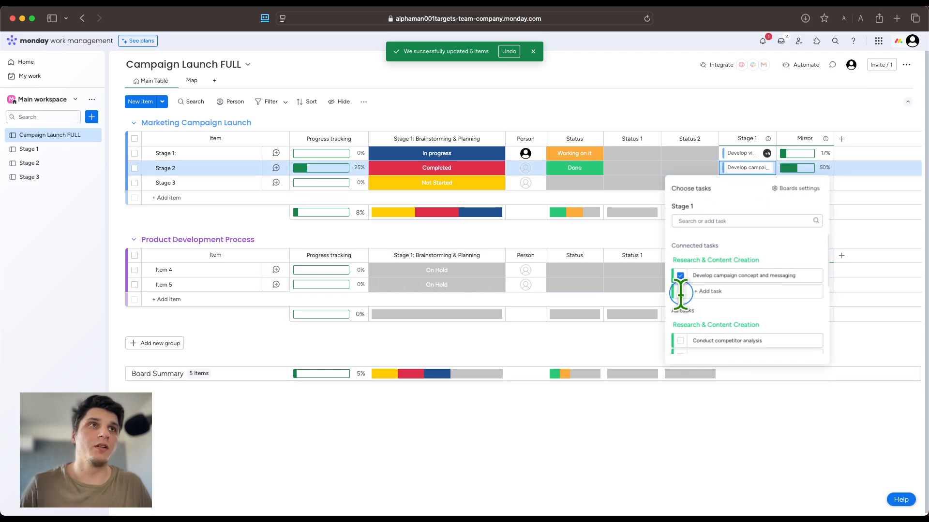
{"action": "left_click", "coordinate": [680, 275]}
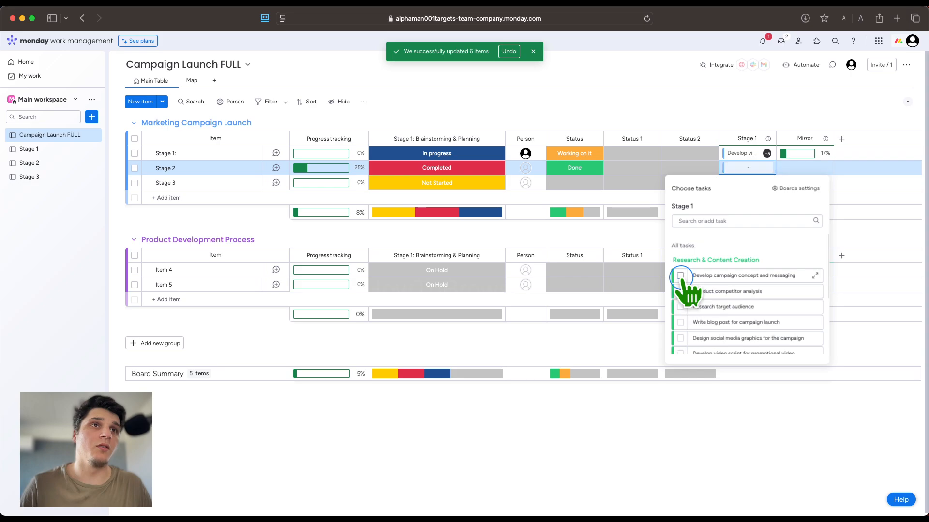
{"action": "left_click", "coordinate": [680, 307]}
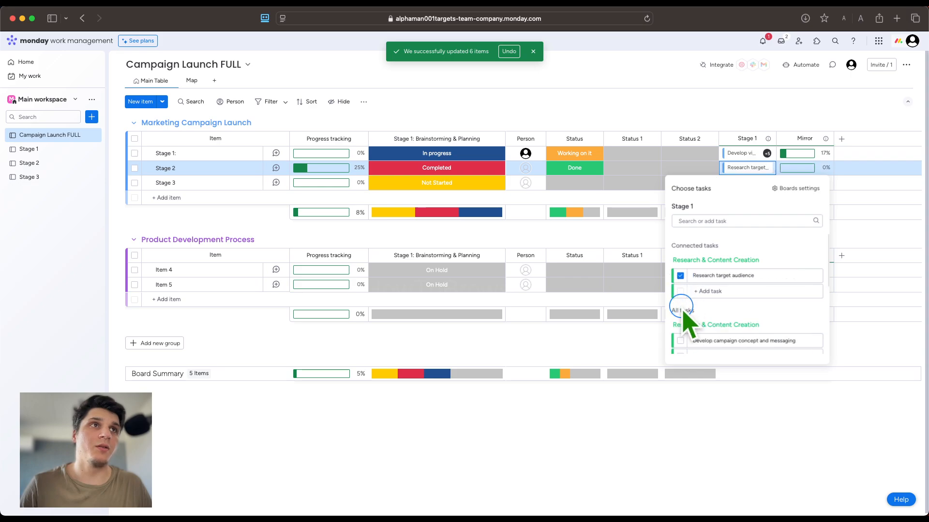
{"action": "left_click", "coordinate": [680, 277]}
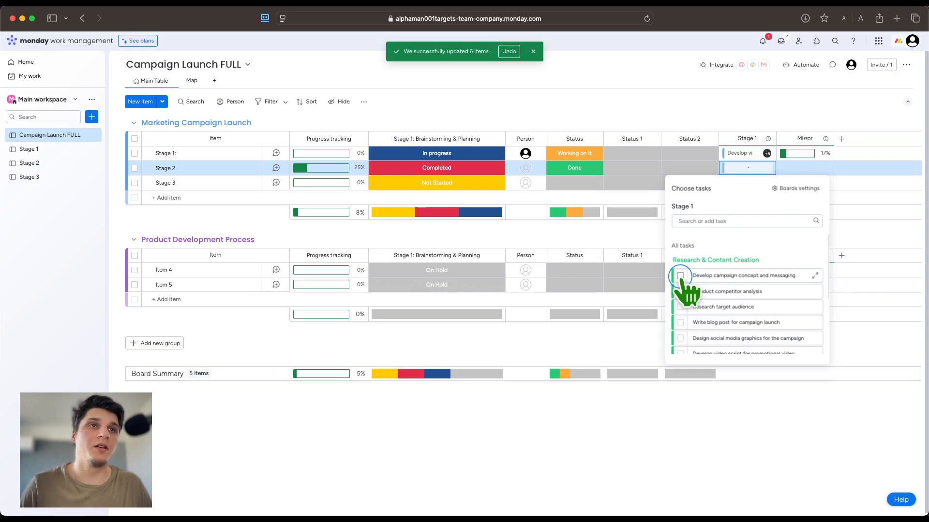
{"action": "left_click", "coordinate": [680, 321]}
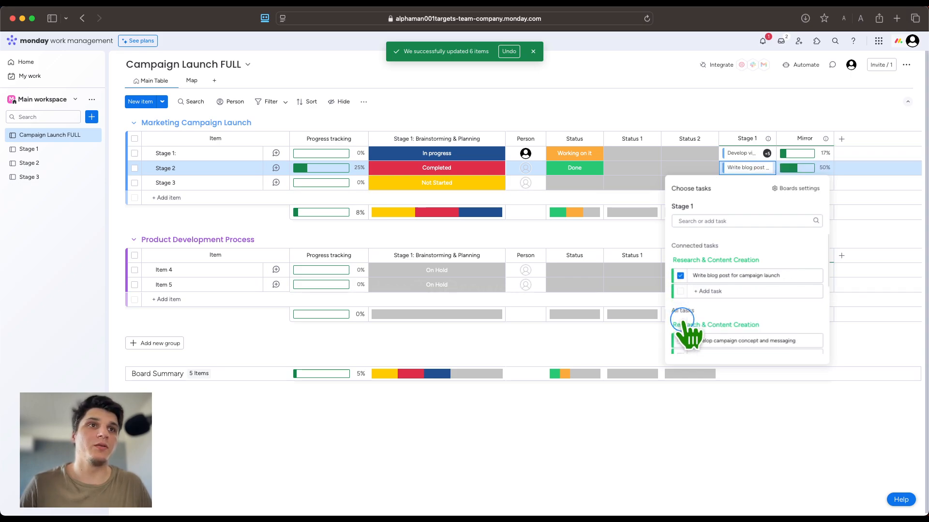
{"action": "left_click", "coordinate": [681, 277]}
{"action": "left_click", "coordinate": [736, 116]}
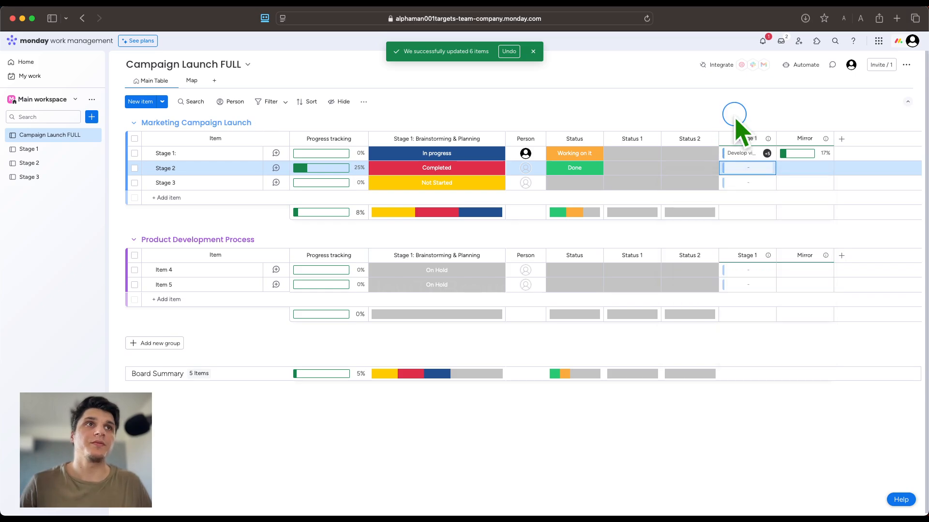
Compare the task links on the Stage 1 board with the Mirror column on the Campaign Launch FULL board.
{"action": "left_click", "coordinate": [34, 149]}
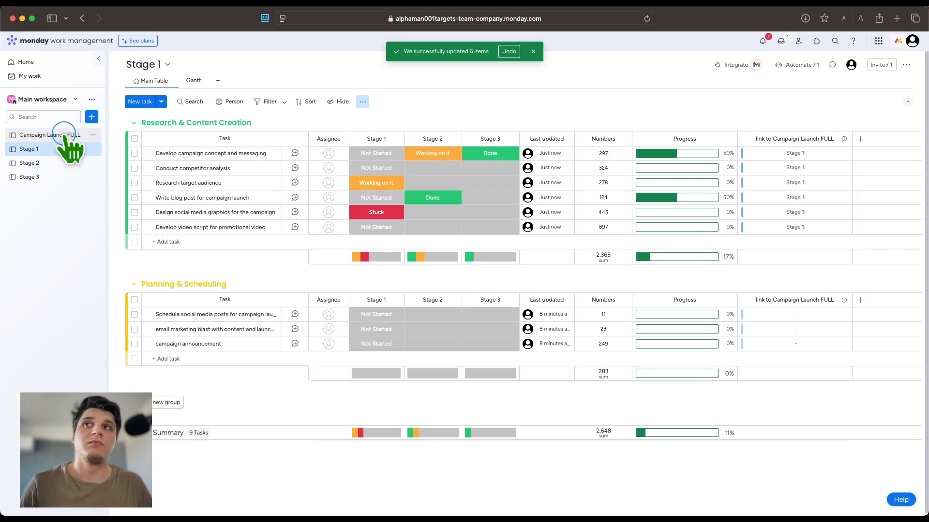
{"action": "left_click", "coordinate": [54, 134]}
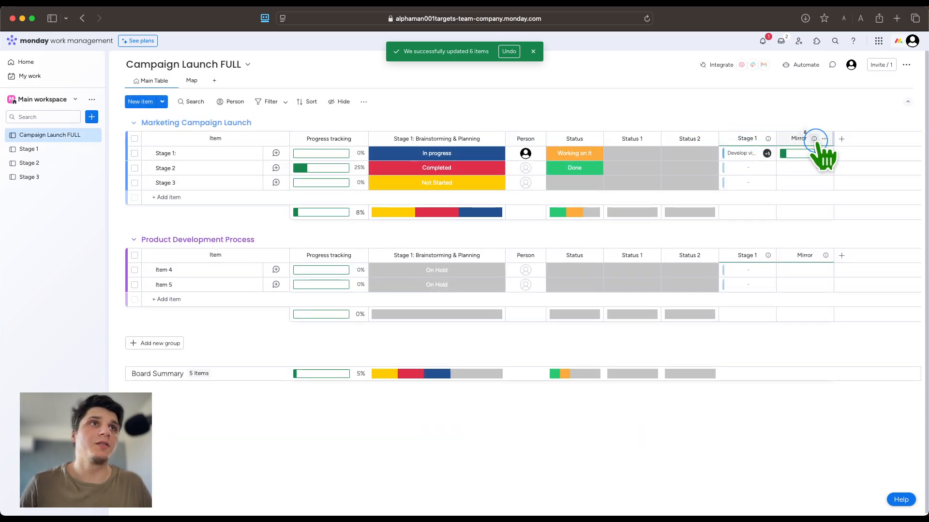
{"action": "left_click", "coordinate": [824, 139]}
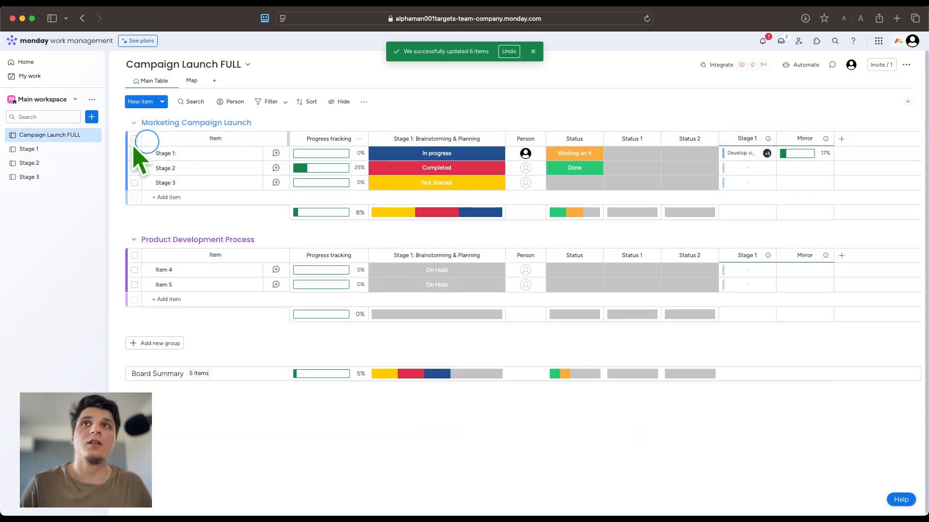
Try to disconnect Campaign Launch FULL and its linked items from the Stage 1 board's link column.
{"action": "left_click", "coordinate": [73, 150]}
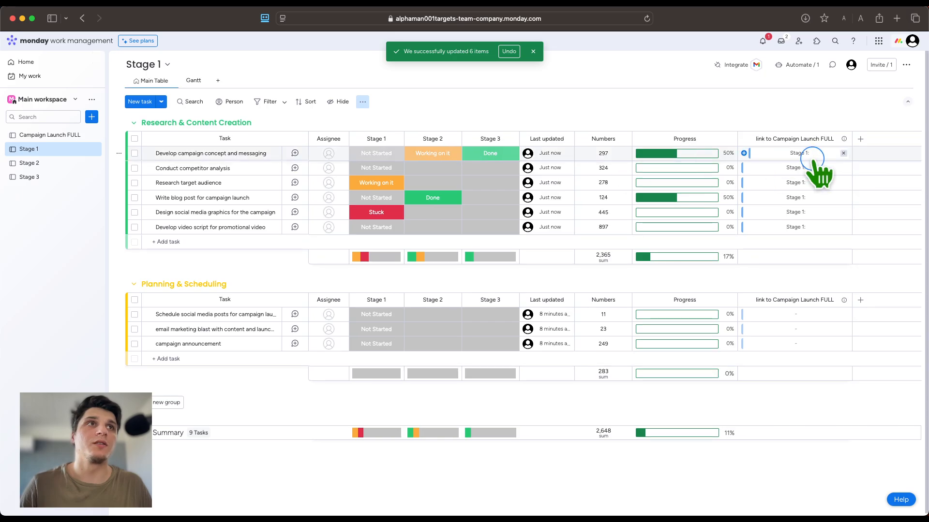
{"action": "left_click", "coordinate": [843, 139]}
{"action": "mouse_move", "coordinate": [824, 143]}
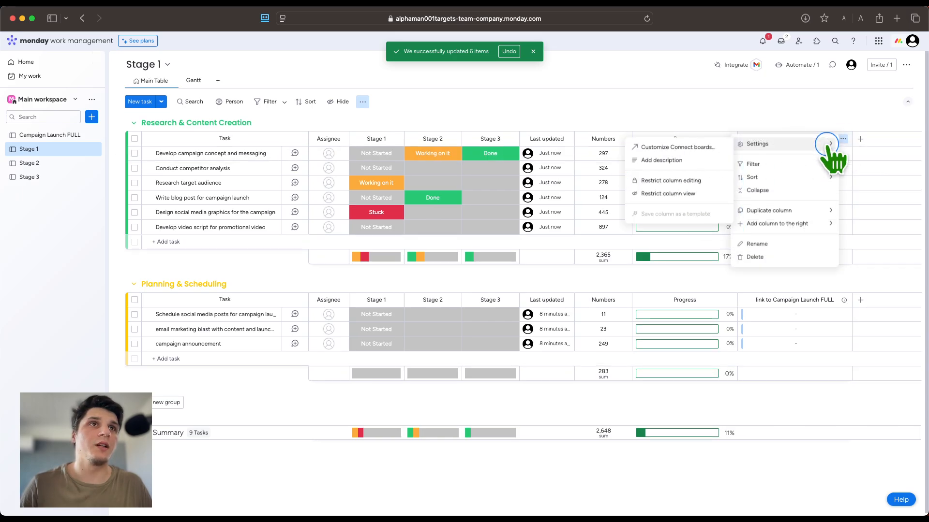
{"action": "left_click", "coordinate": [706, 147]}
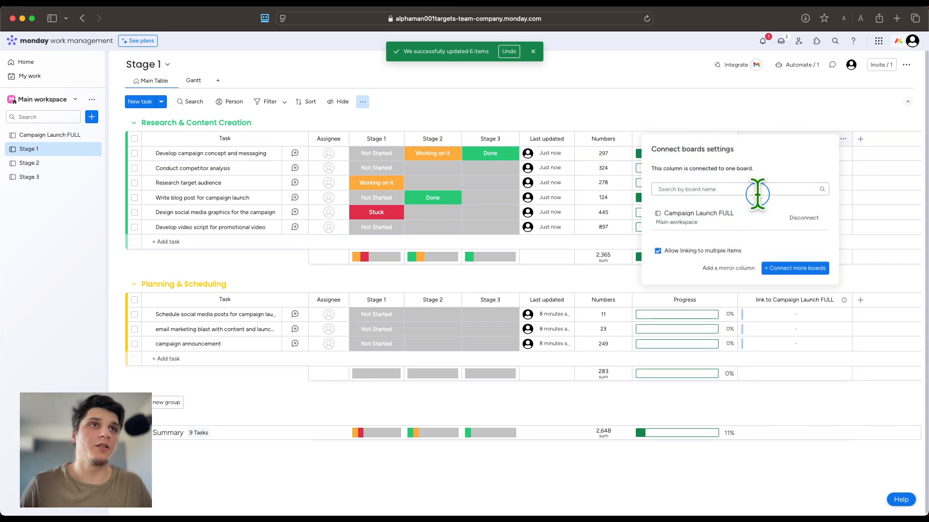
{"action": "left_click", "coordinate": [801, 217]}
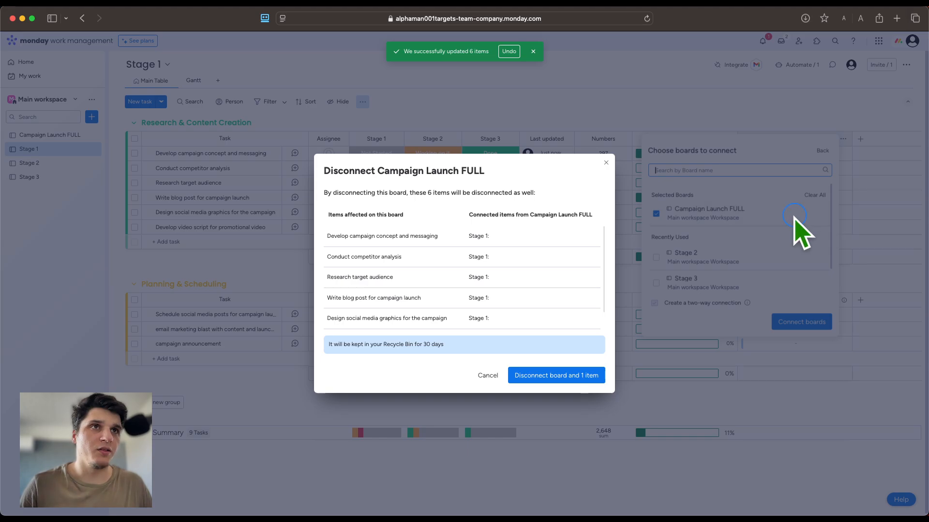
{"action": "left_click", "coordinate": [516, 375]}
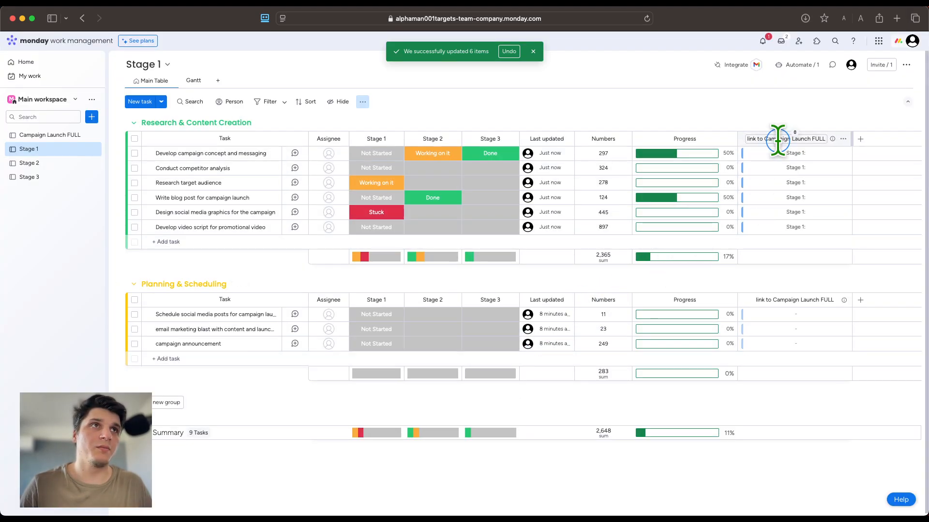
Add the Stage 2 board as a connected board in the link to Campaign Launch FULL column.
{"action": "left_click", "coordinate": [844, 139]}
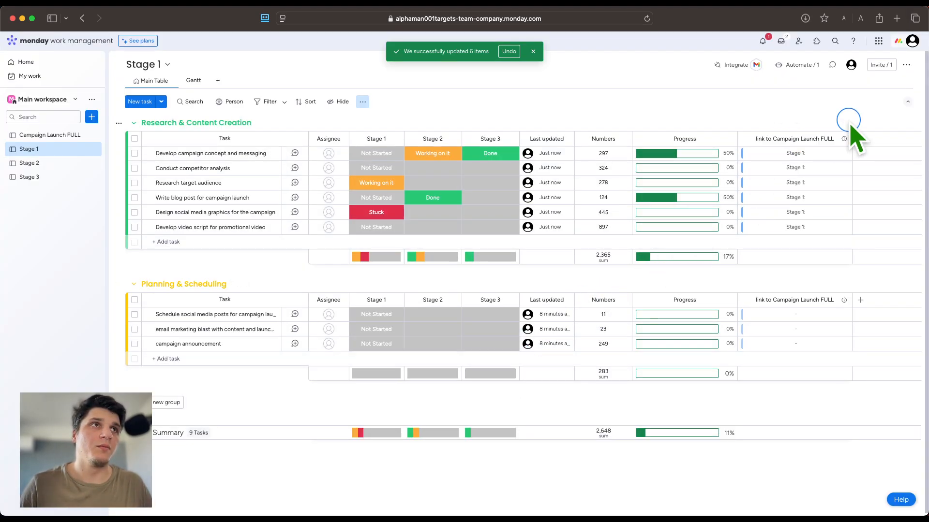
{"action": "left_click", "coordinate": [843, 139]}
{"action": "mouse_move", "coordinate": [835, 144]}
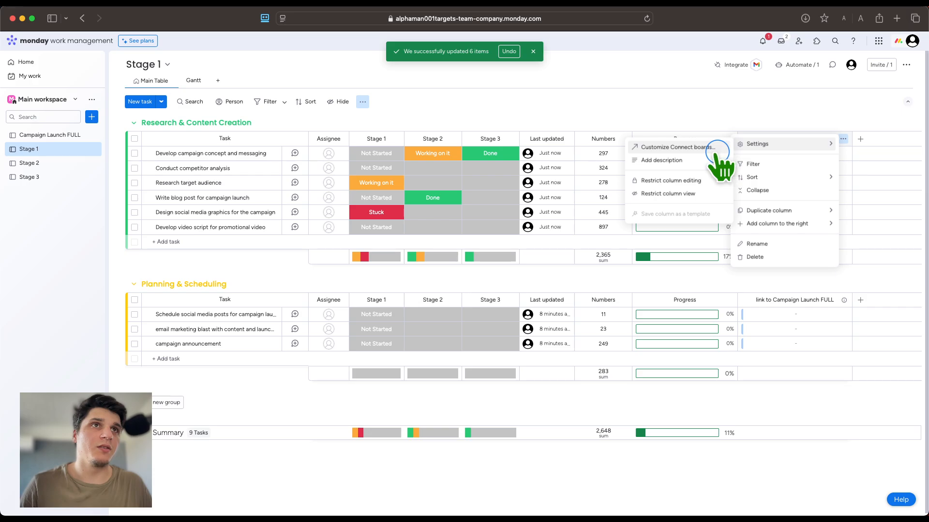
{"action": "left_click", "coordinate": [706, 147]}
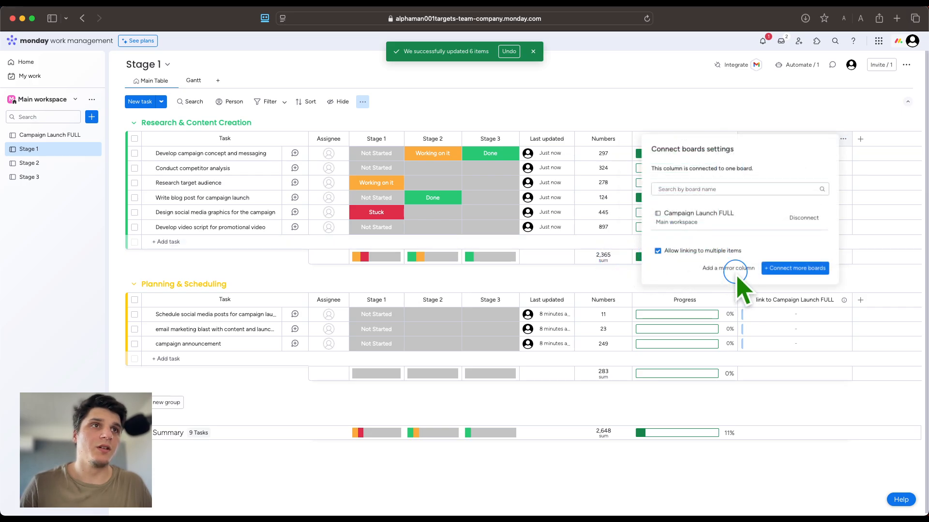
{"action": "left_click", "coordinate": [772, 269]}
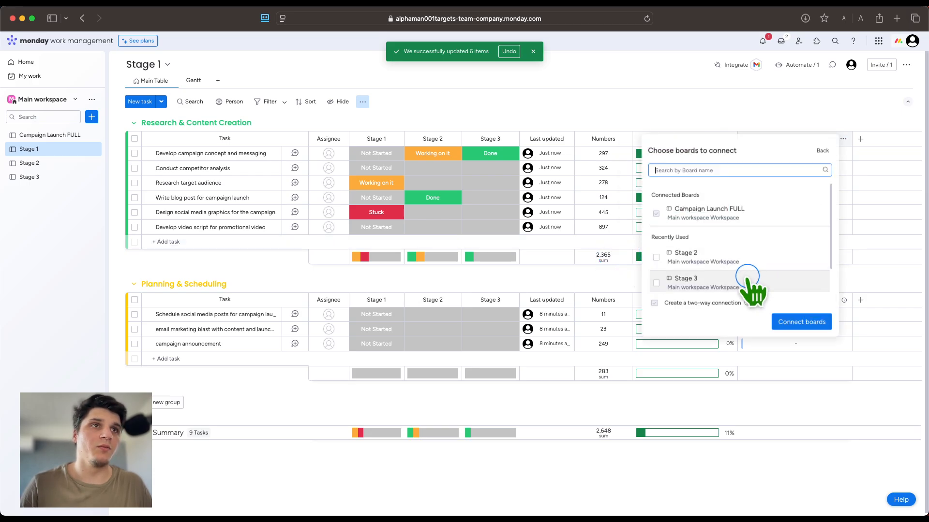
{"action": "left_click", "coordinate": [656, 257]}
{"action": "left_click", "coordinate": [656, 275]}
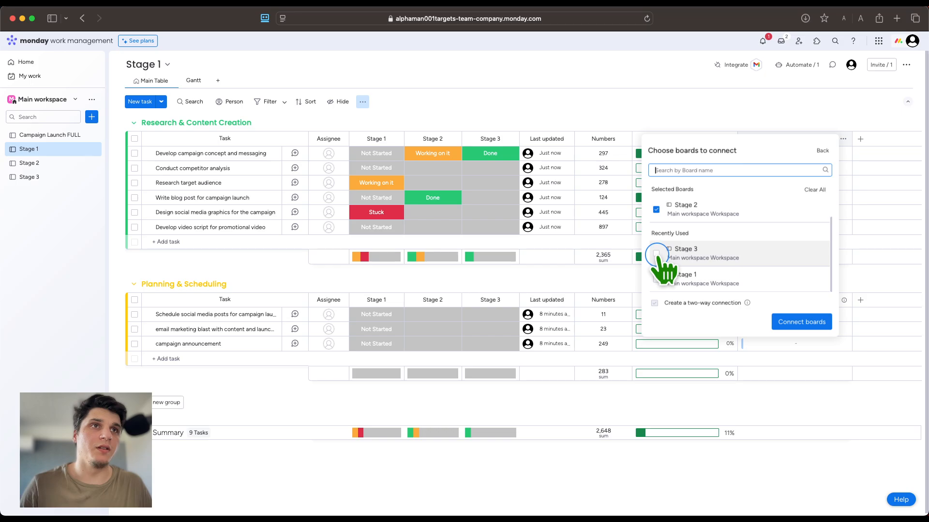
{"action": "left_click", "coordinate": [779, 322]}
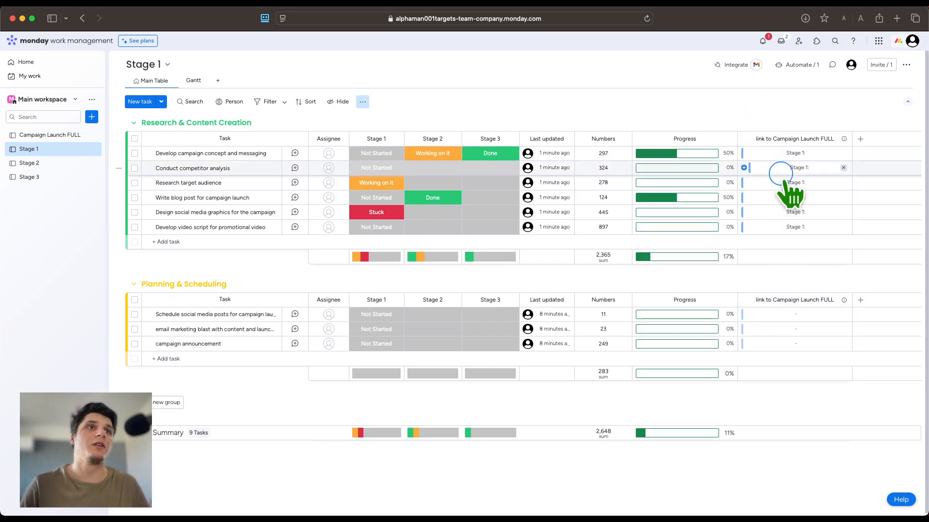
Link the task Develop video script for promotional video to Item 4 in addition to Stage 1:.
{"action": "left_click", "coordinate": [744, 226]}
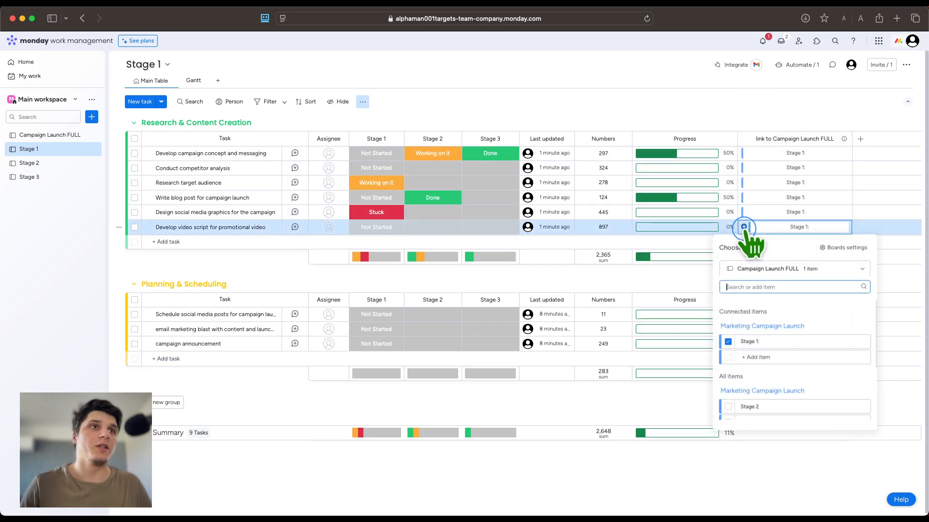
{"action": "scroll", "coordinate": [781, 310], "scroll_direction": "down", "scroll_amount": 2}
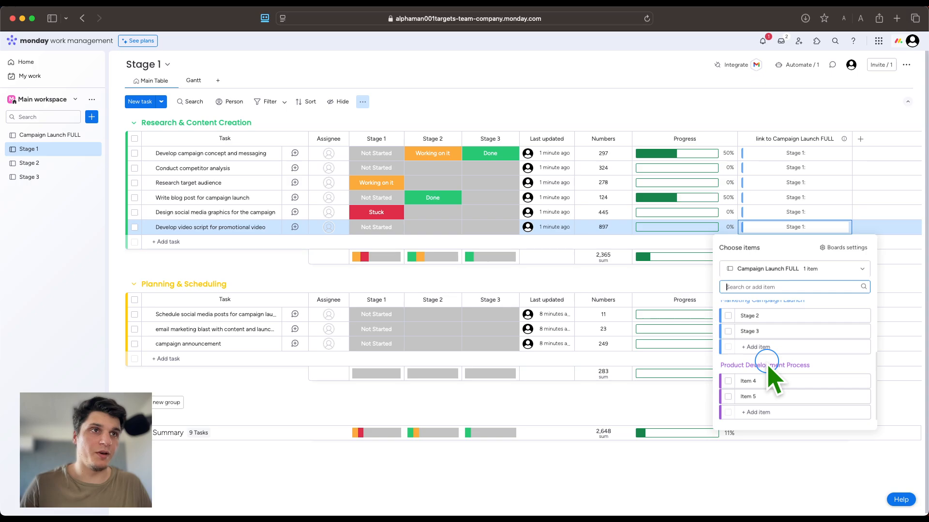
{"action": "scroll", "coordinate": [786, 357], "scroll_direction": "down", "scroll_amount": 3}
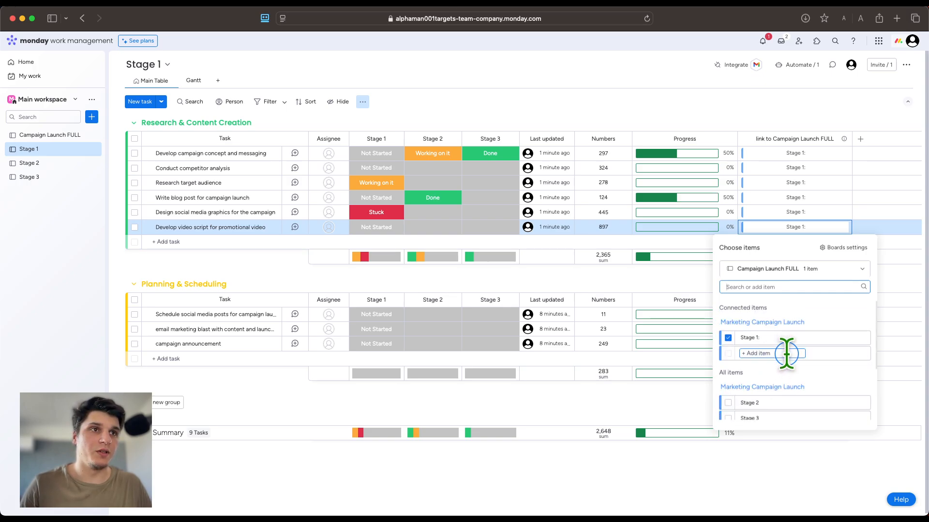
{"action": "left_click", "coordinate": [728, 381]}
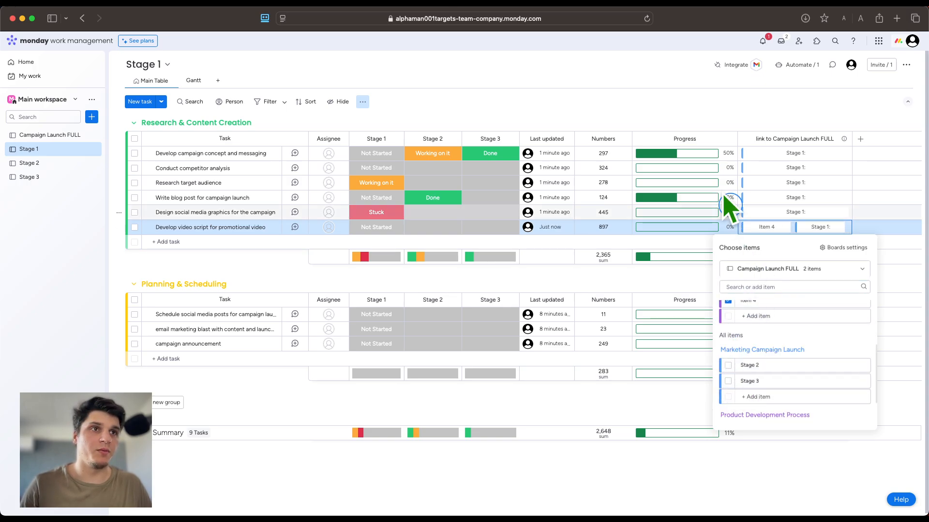
{"action": "left_click", "coordinate": [477, 76]}
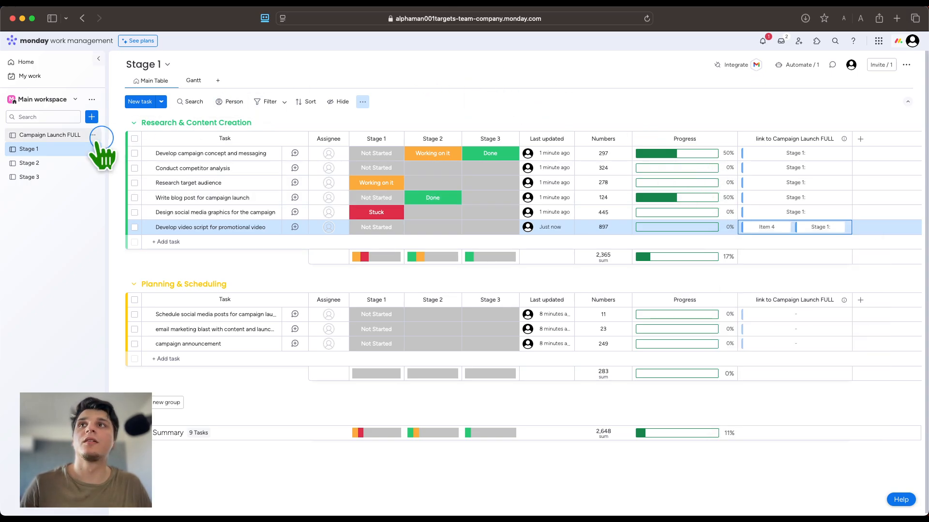
On the Campaign Launch FULL board, widen the Stage 1 connected-board column and rename it Overview.
{"action": "left_click", "coordinate": [46, 135]}
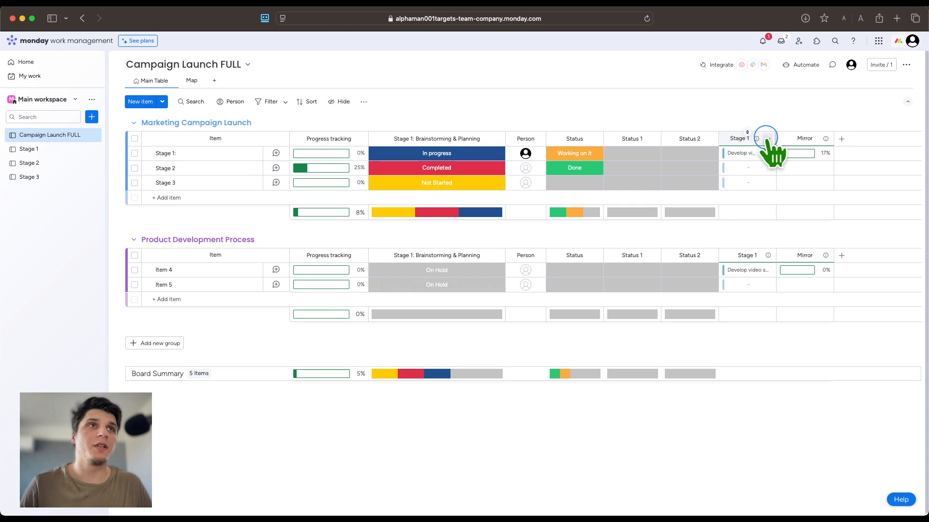
{"action": "left_click_drag", "start_coordinate": [775, 138], "coordinate": [806, 139]}
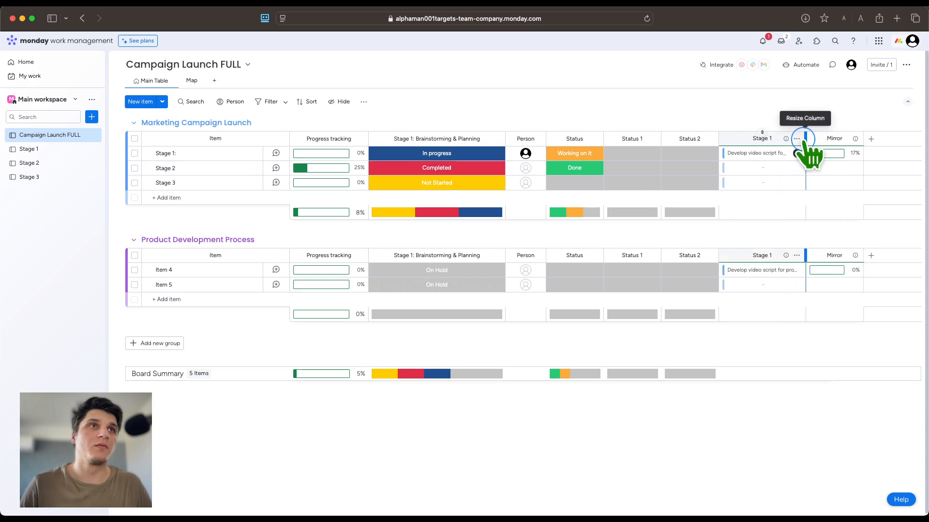
{"action": "left_click", "coordinate": [756, 139]}
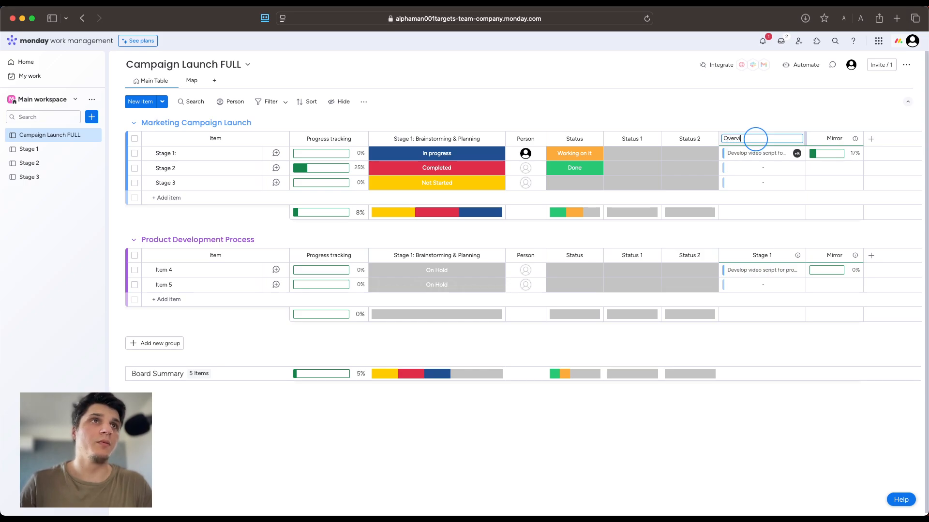
{"action": "left_click", "coordinate": [512, 101]}
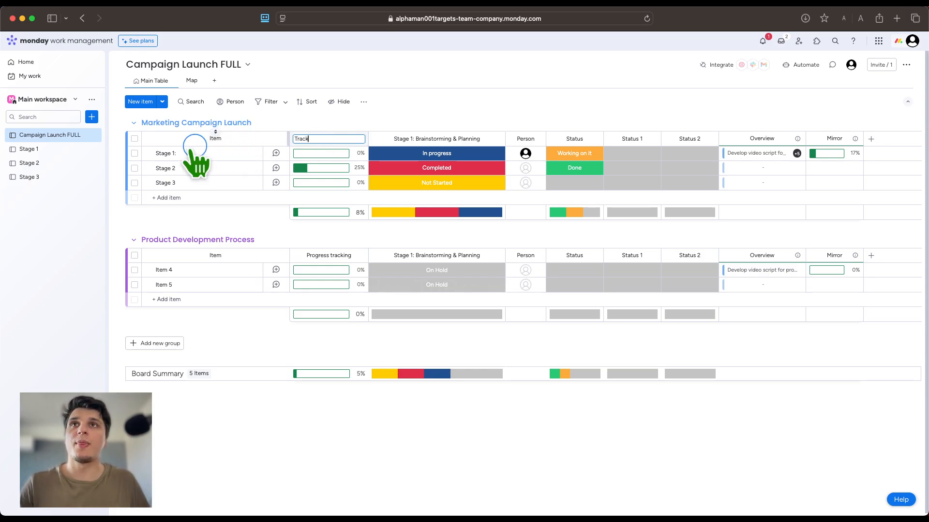
Finish renaming the Progress tracking column as Track and look at the updates of the Stage 1: item.
{"action": "left_click", "coordinate": [247, 153]}
{"action": "left_click", "coordinate": [675, 131]}
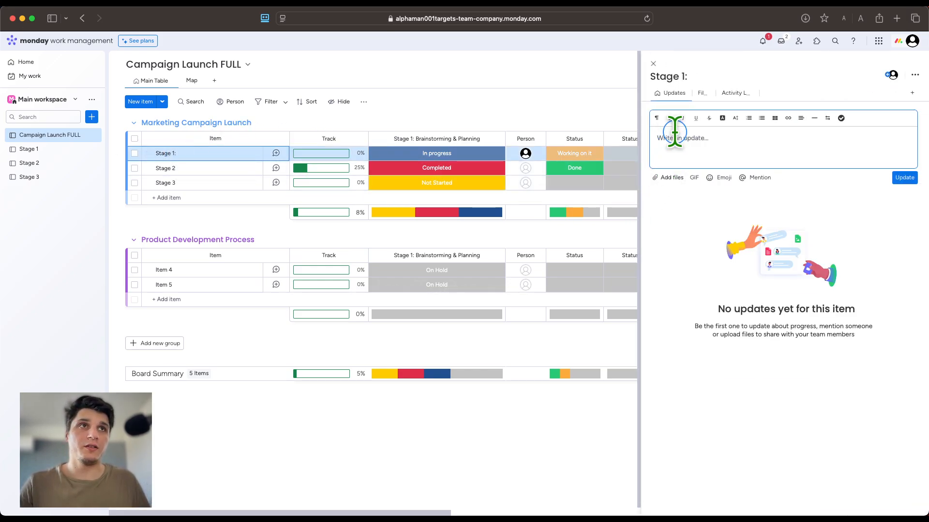
{"action": "left_click", "coordinate": [653, 64]}
Add a Files column at the end of the Campaign Launch FULL board.
{"action": "left_click", "coordinate": [875, 138]}
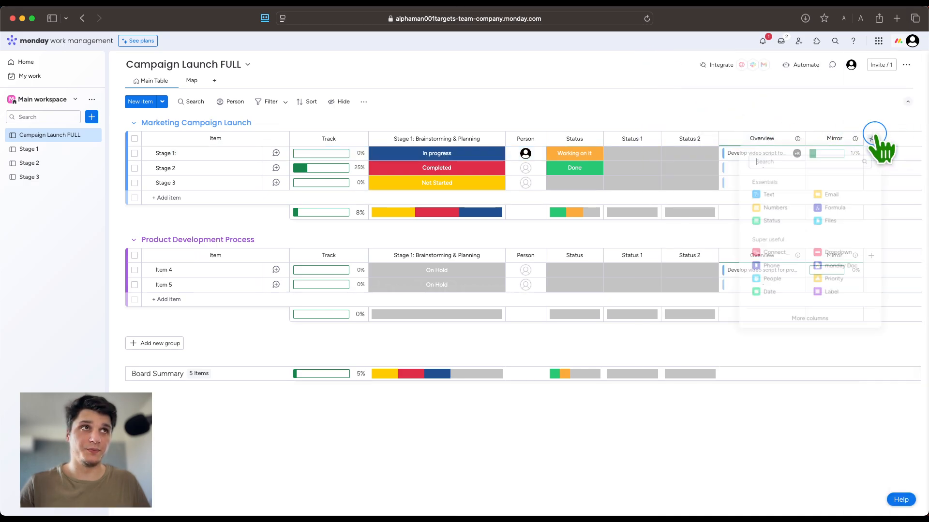
{"action": "type", "text": "f"}
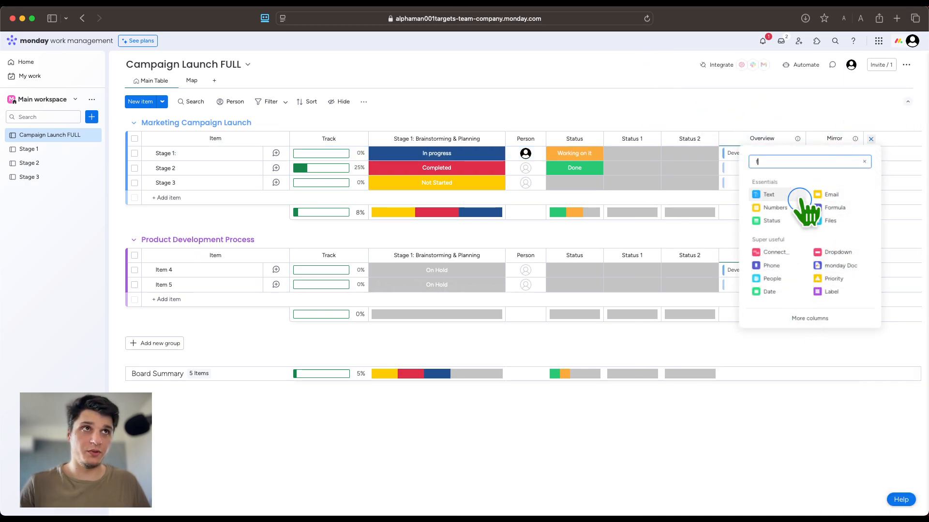
{"action": "type", "text": "ile"}
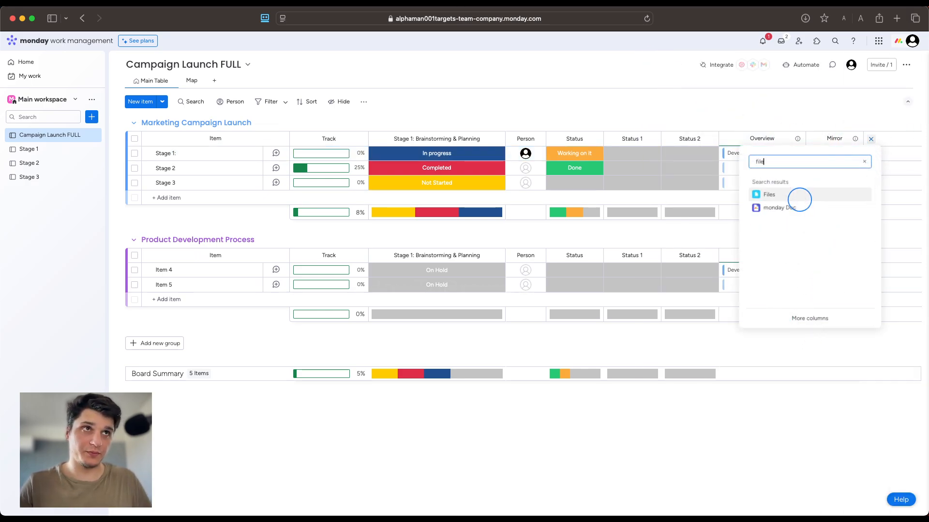
{"action": "left_click", "coordinate": [799, 194]}
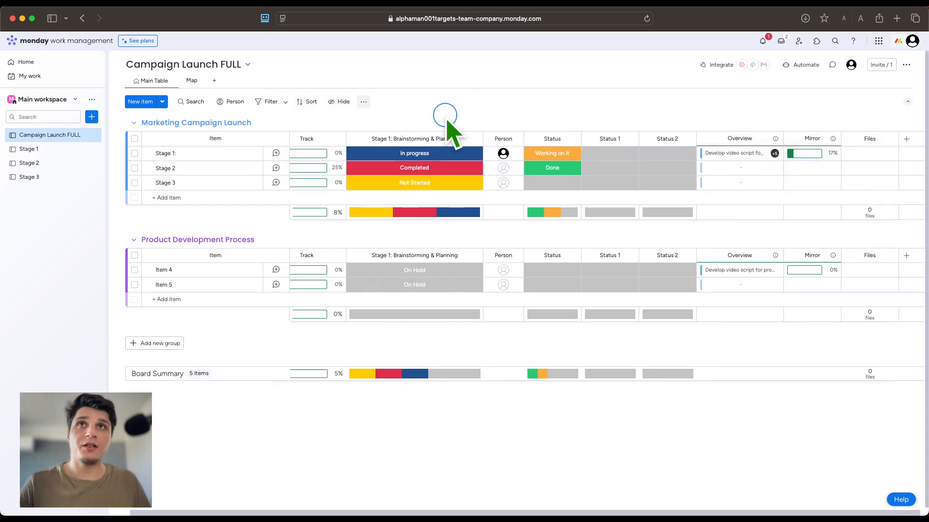
Find the File gallery view in the Views Center and add it to the board.
{"action": "left_click", "coordinate": [214, 81]}
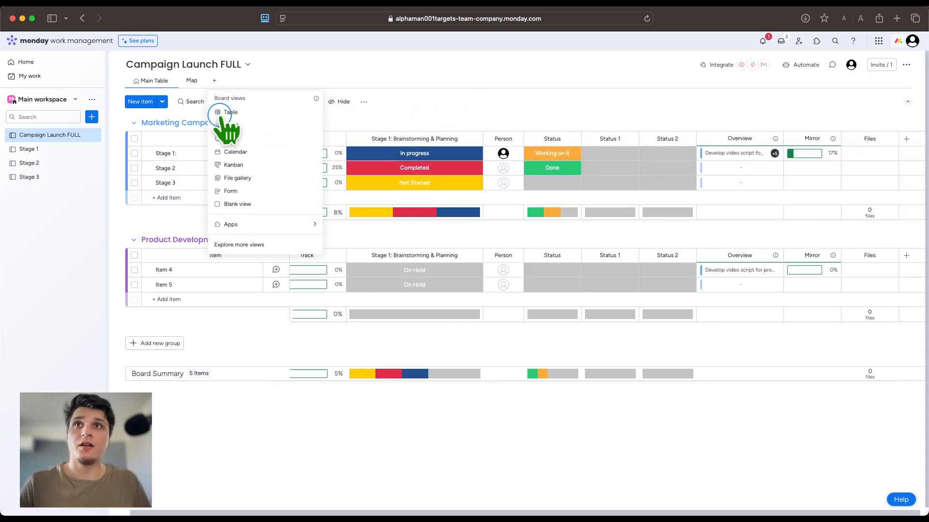
{"action": "left_click", "coordinate": [240, 245]}
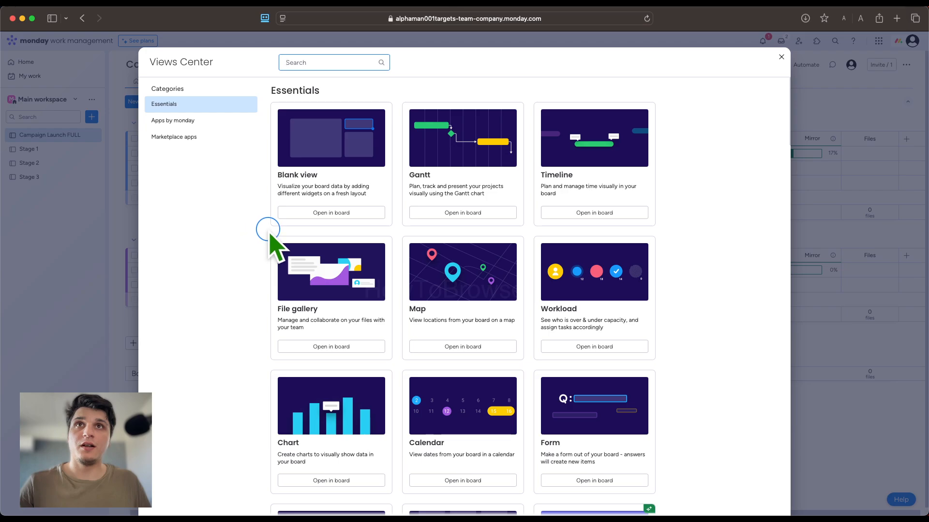
{"action": "left_click", "coordinate": [304, 63]}
{"action": "type", "text": "file"}
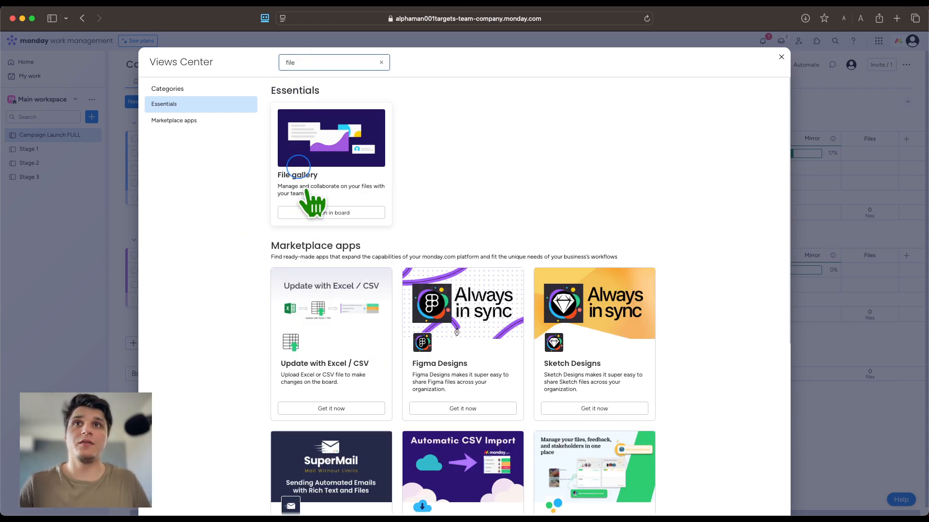
{"action": "left_click", "coordinate": [314, 210]}
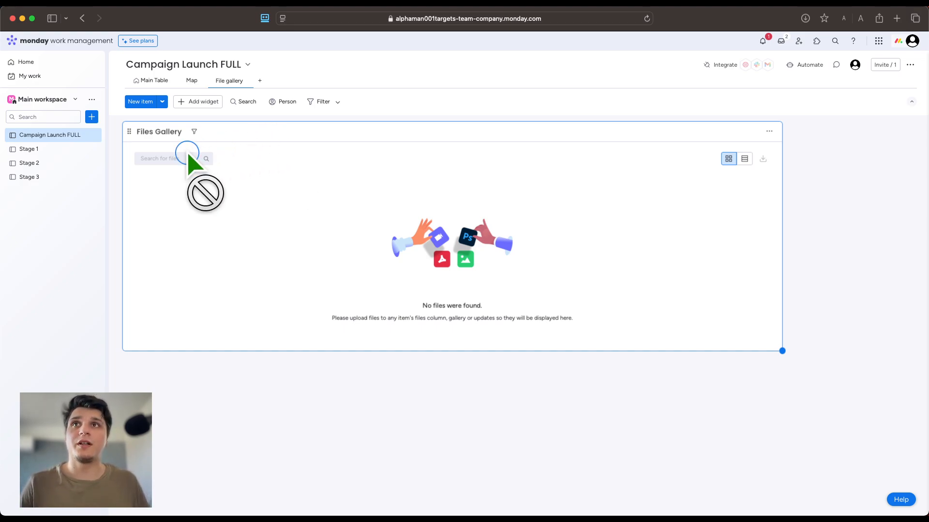
Try docking the Files Gallery widget, inspecting its advanced settings for shown columns and file sources.
{"action": "left_click", "coordinate": [768, 132]}
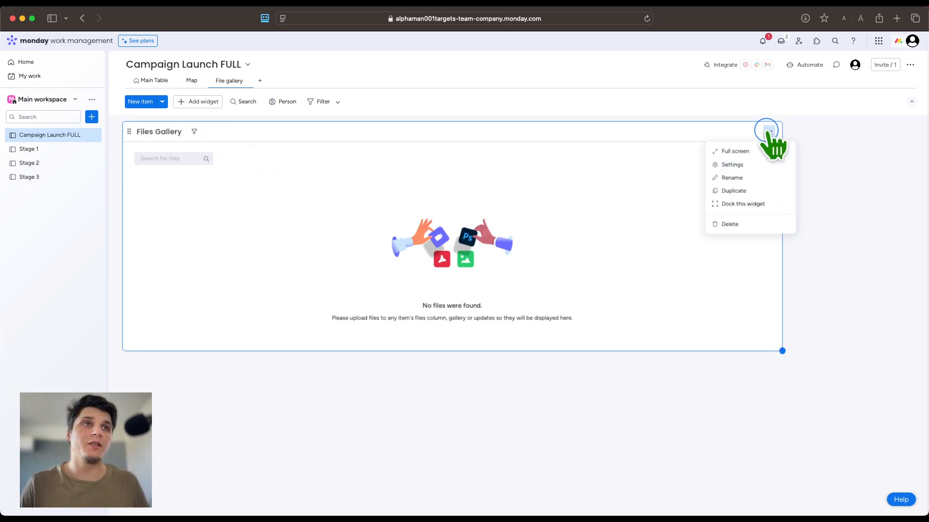
{"action": "left_click", "coordinate": [759, 204]}
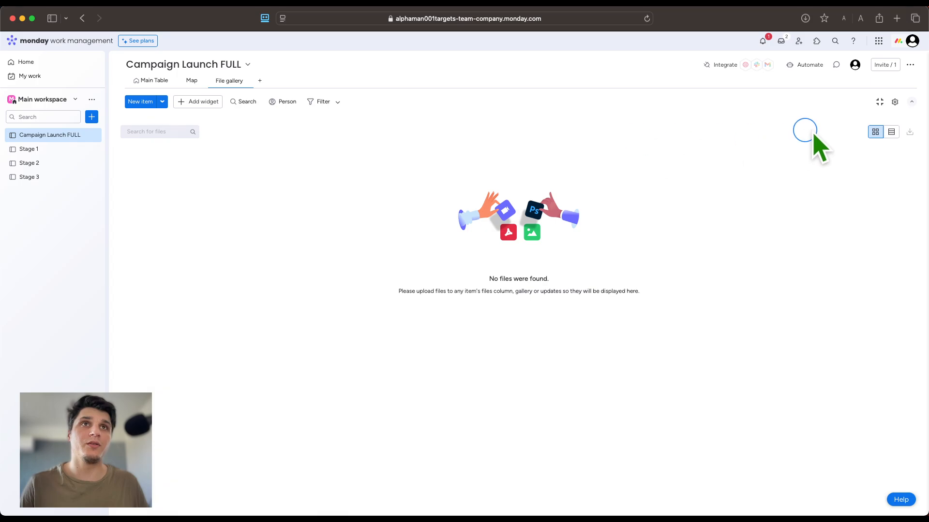
{"action": "left_click", "coordinate": [895, 102]}
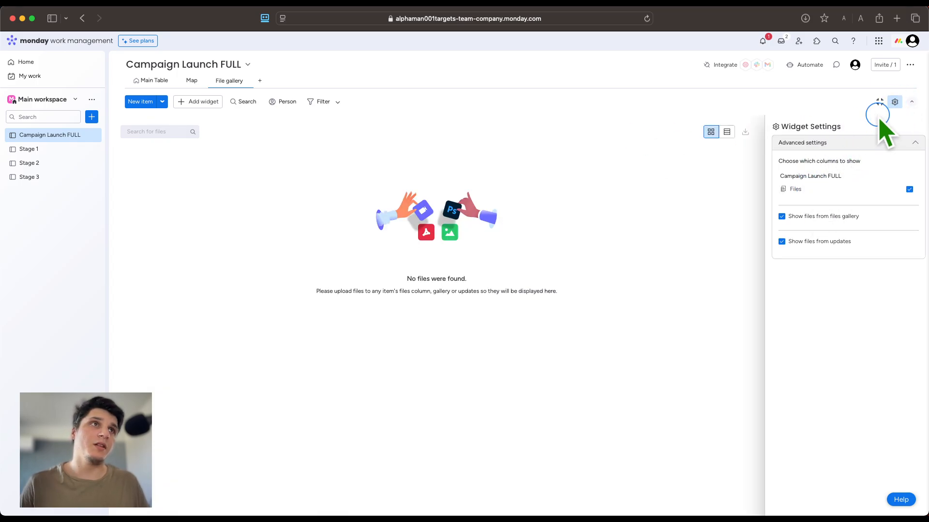
{"action": "left_click", "coordinate": [895, 102]}
{"action": "left_click", "coordinate": [895, 102]}
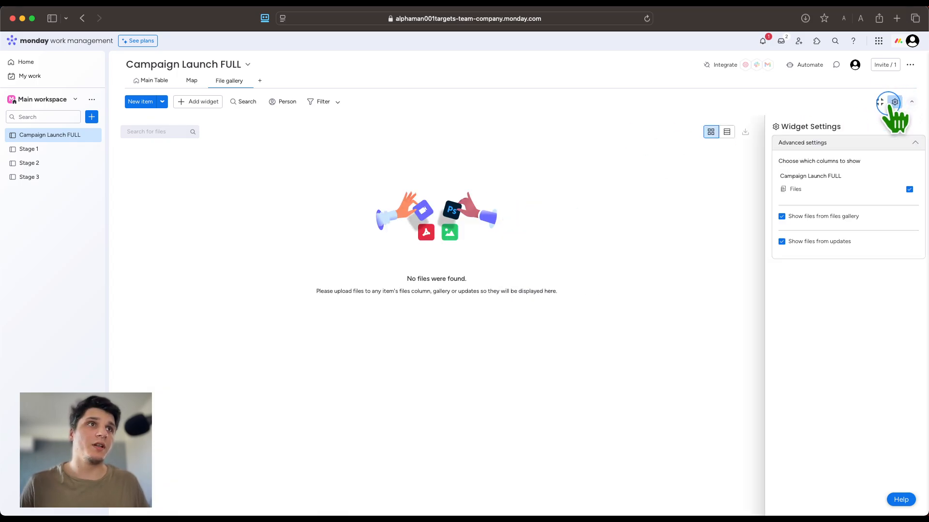
{"action": "left_click", "coordinate": [885, 141]}
{"action": "left_click", "coordinate": [893, 141]}
{"action": "left_click", "coordinate": [895, 102]}
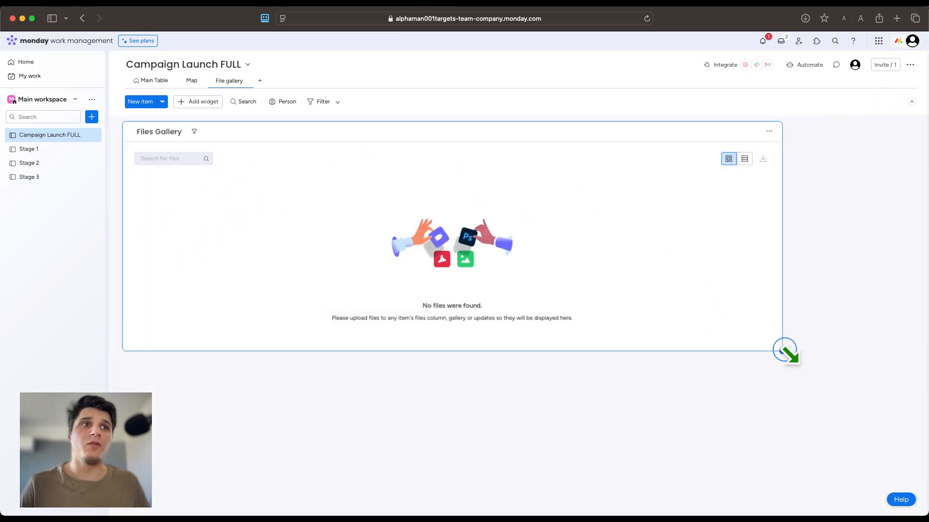
Narrow the Files Gallery widget and add an enlarged Numbers widget beside it.
{"action": "left_click_drag", "start_coordinate": [782, 349], "coordinate": [386, 357]}
{"action": "left_click", "coordinate": [202, 102]}
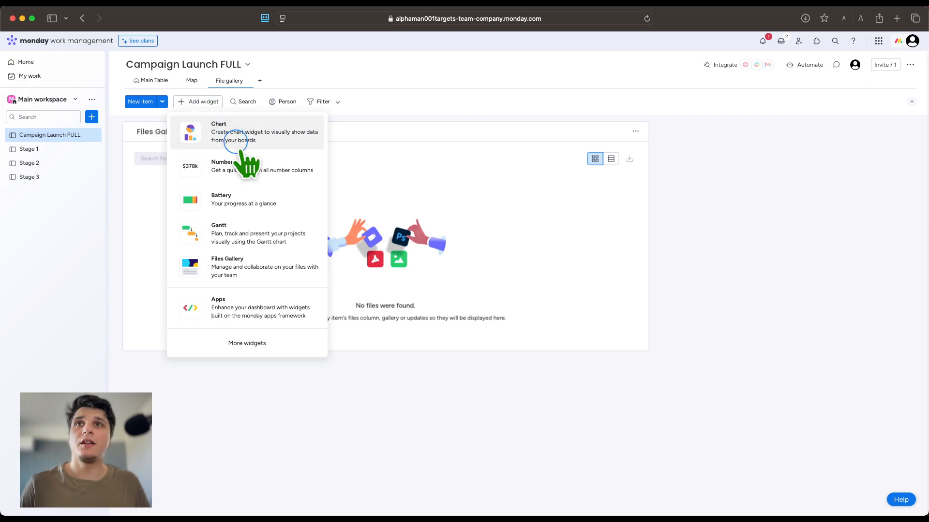
{"action": "left_click", "coordinate": [248, 180]}
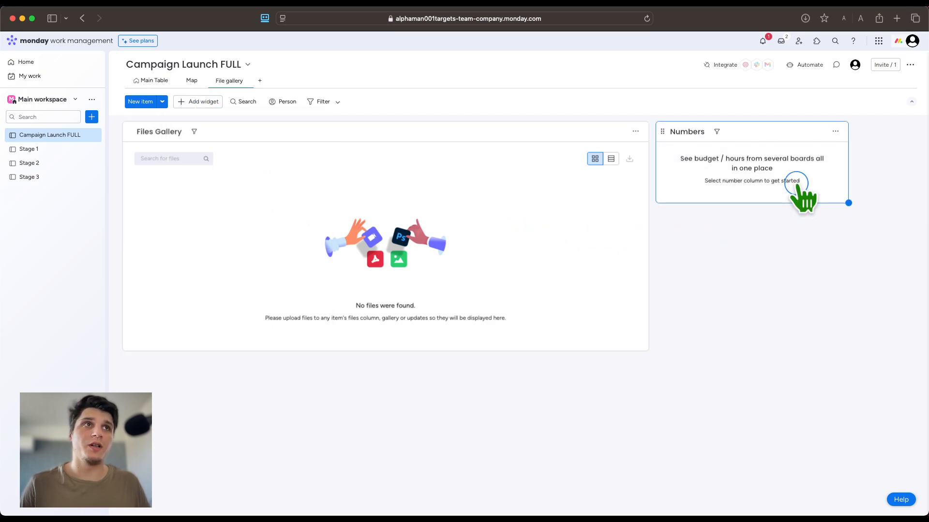
{"action": "left_click_drag", "start_coordinate": [855, 203], "coordinate": [909, 233]}
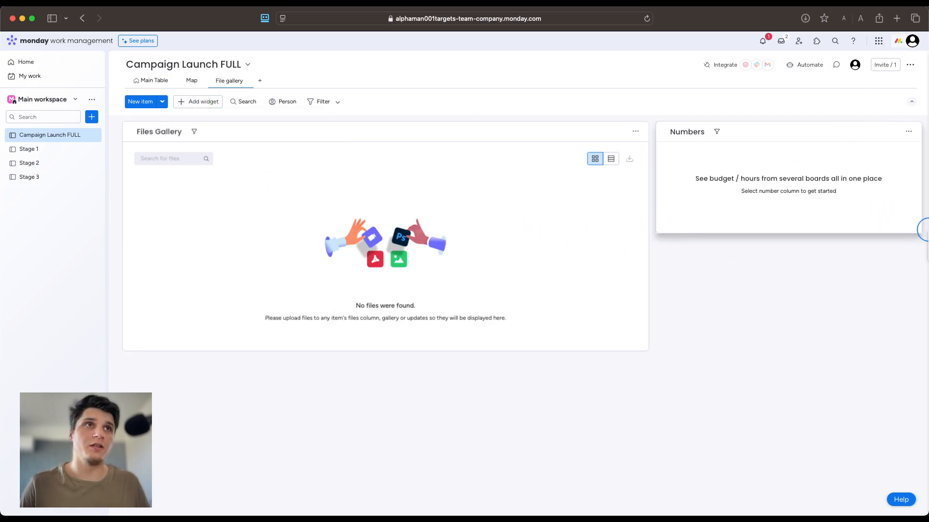
Add a Chart widget below the Files Gallery and make it narrower.
{"action": "left_click", "coordinate": [192, 102]}
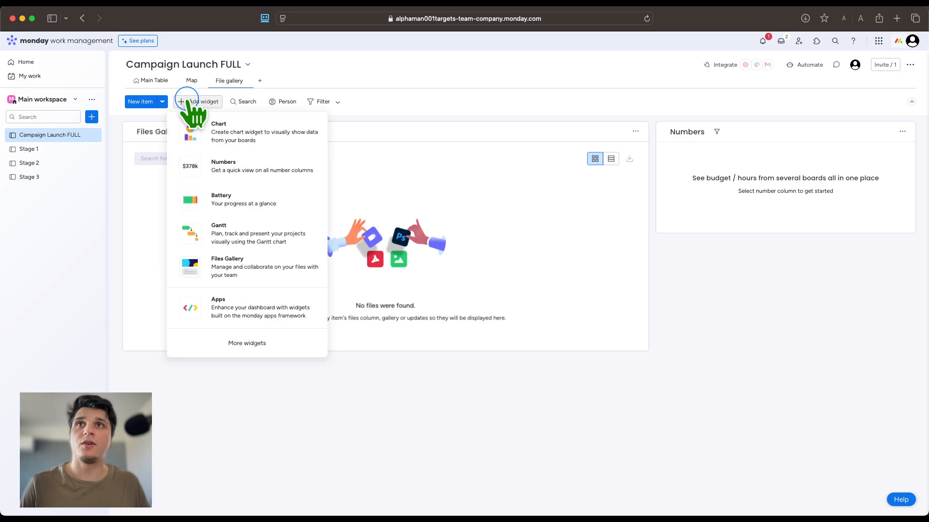
{"action": "left_click", "coordinate": [302, 145]}
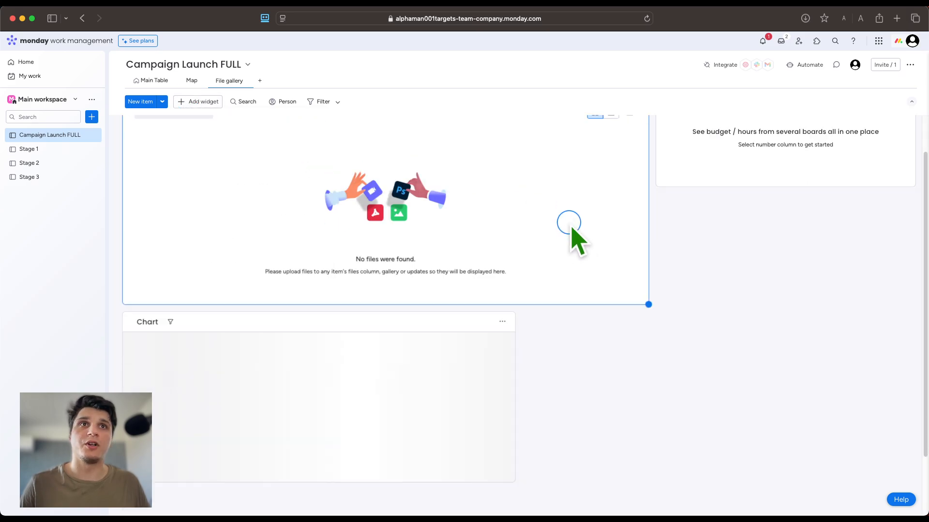
{"action": "left_click_drag", "start_coordinate": [515, 406], "coordinate": [356, 428]}
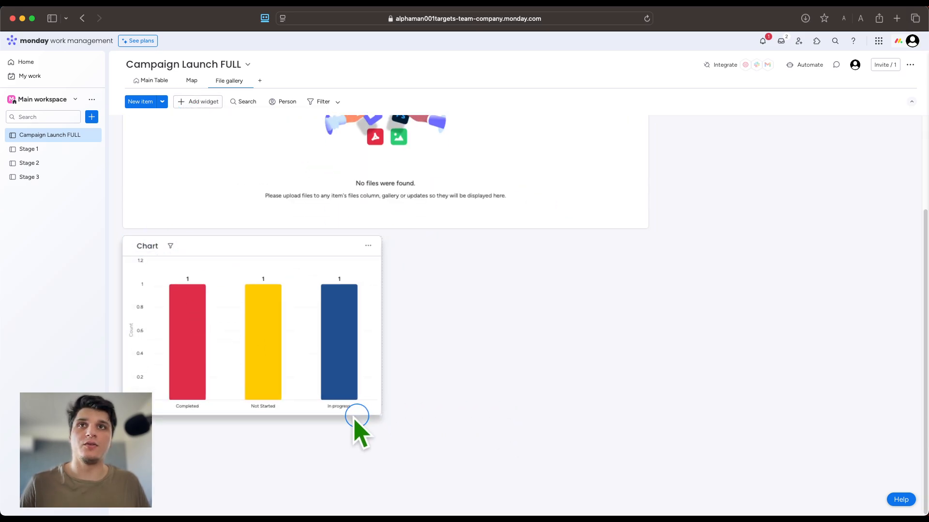
Move the Chart widget beside the Files Gallery, above the Numbers widget, and reduce its height.
{"action": "left_click_drag", "start_coordinate": [139, 247], "coordinate": [665, 124]}
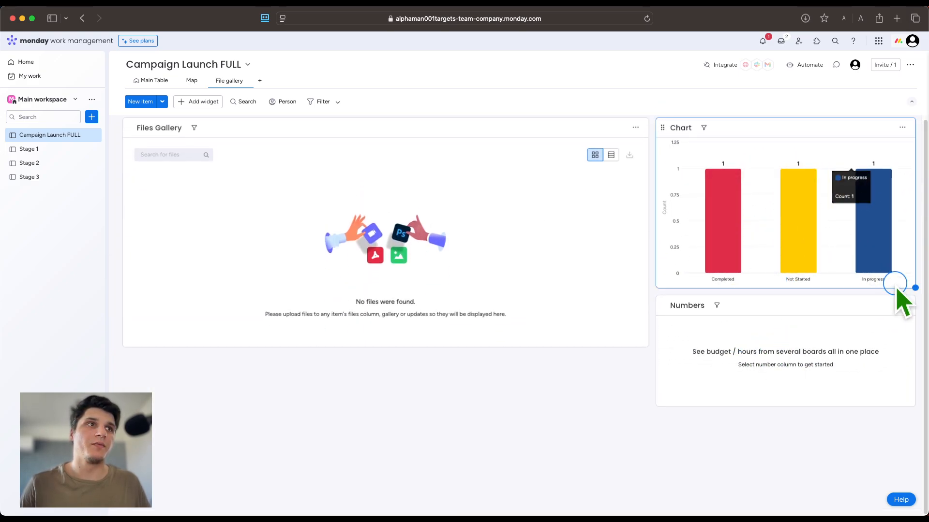
{"action": "left_click_drag", "start_coordinate": [914, 286], "coordinate": [903, 197]}
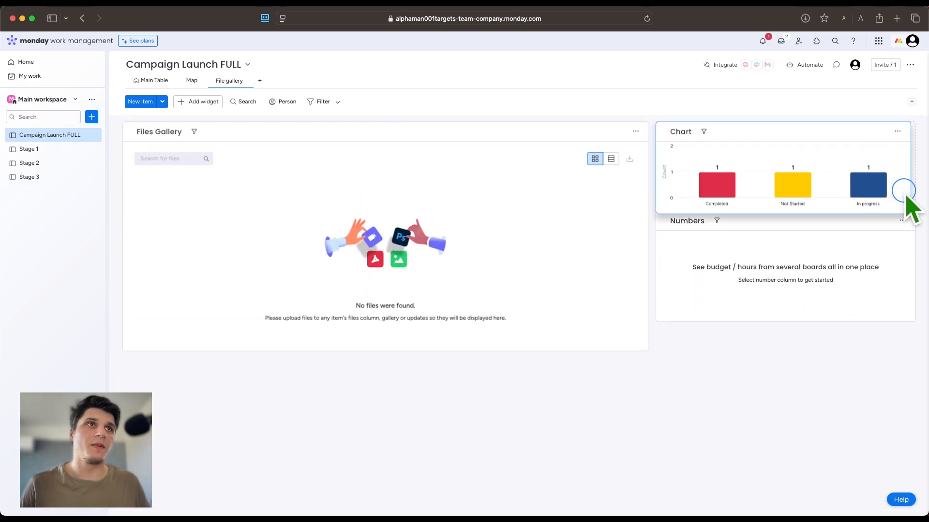
Try the pie and line chart types in the Chart widget's settings and return it to the bar type.
{"action": "left_click", "coordinate": [902, 131]}
{"action": "left_click", "coordinate": [888, 165]}
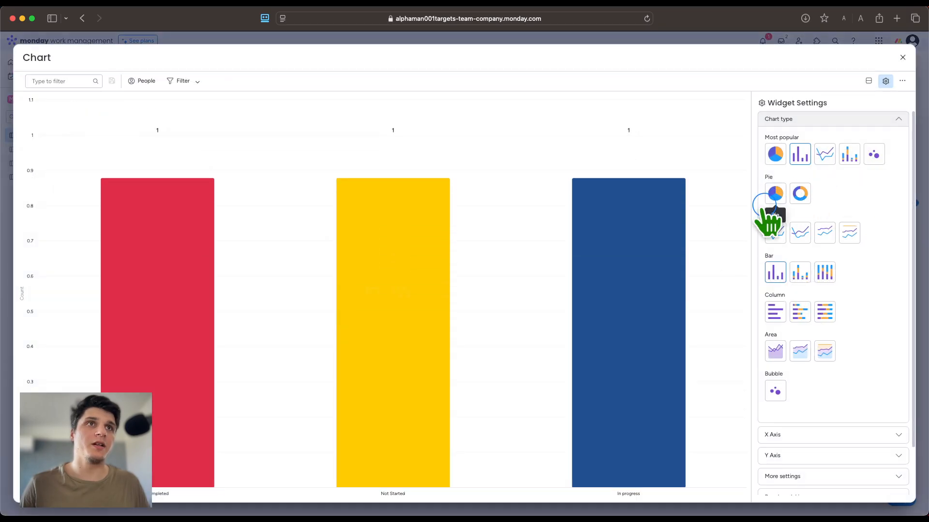
{"action": "left_click", "coordinate": [838, 157]}
{"action": "left_click", "coordinate": [776, 199]}
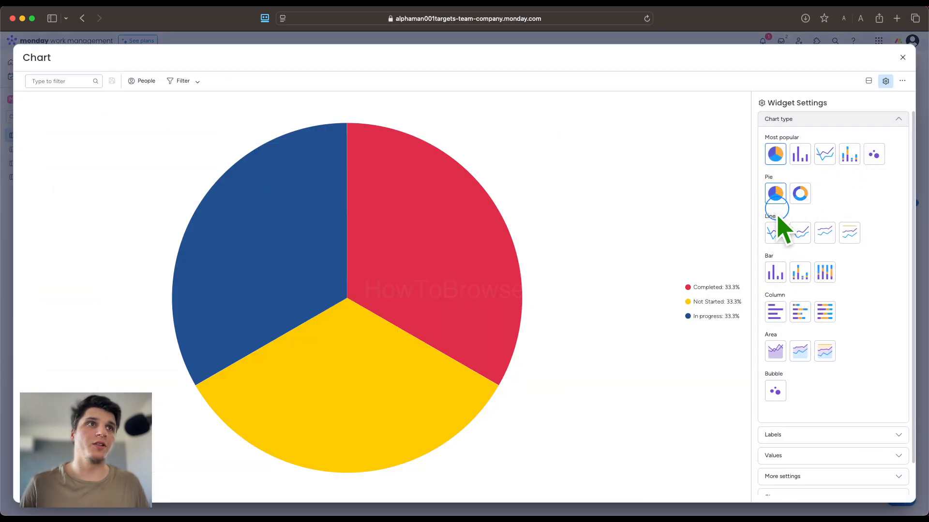
{"action": "left_click", "coordinate": [780, 225]}
{"action": "left_click", "coordinate": [767, 272]}
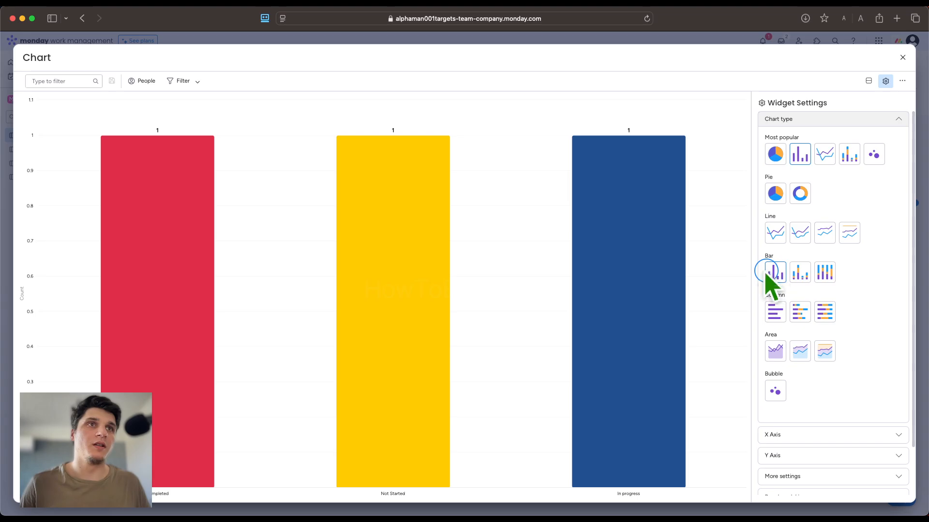
{"action": "left_click", "coordinate": [903, 57]}
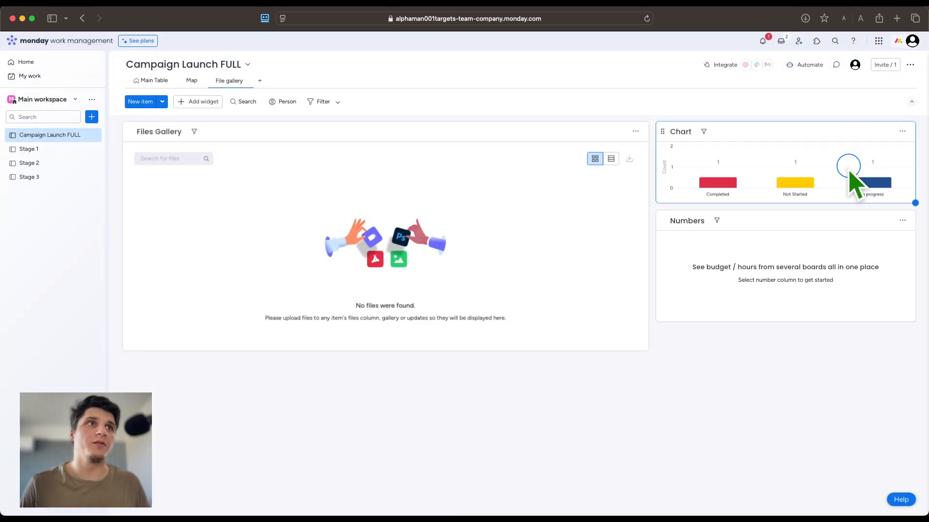
View the Chart widget in full screen and return to the File gallery view.
{"action": "left_click", "coordinate": [902, 131]}
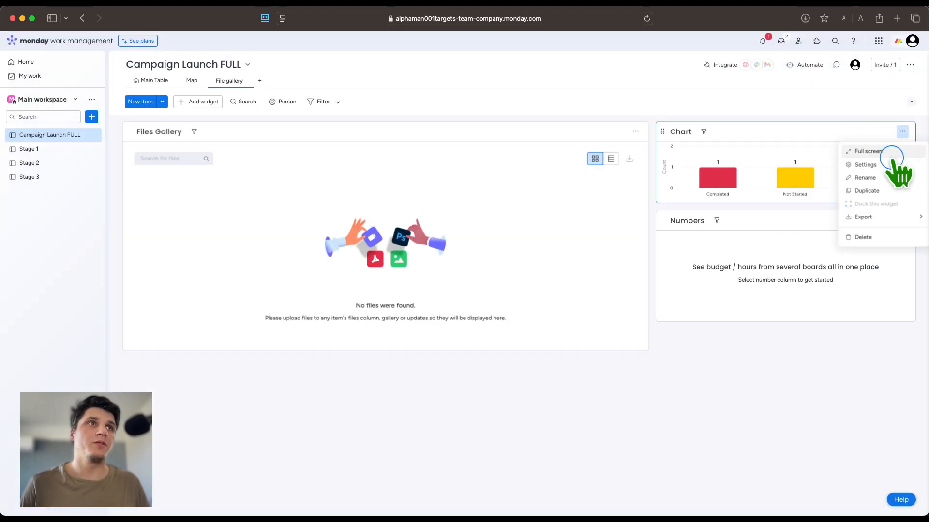
{"action": "left_click", "coordinate": [890, 150]}
{"action": "left_click", "coordinate": [903, 57]}
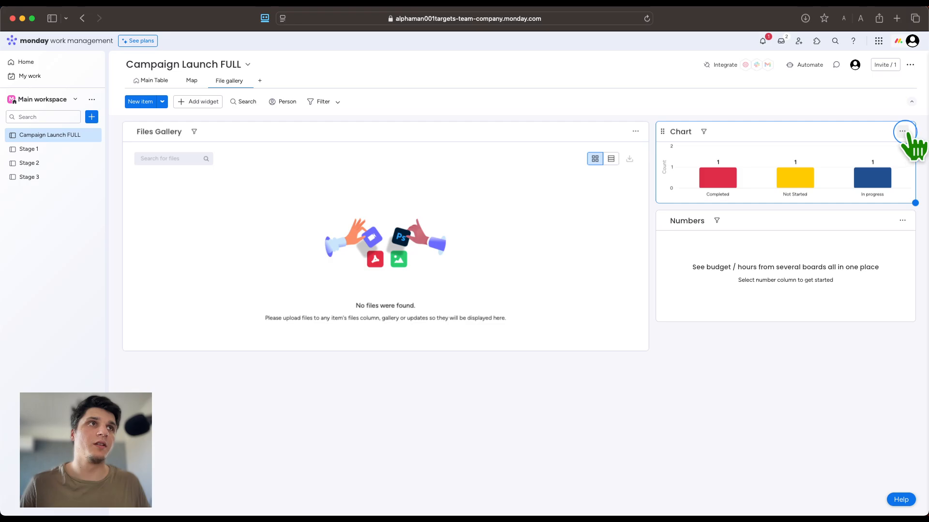
Examine the Chart widget's additional settings, including sorting, benchmark lines and group selection.
{"action": "left_click", "coordinate": [902, 131]}
{"action": "left_click", "coordinate": [871, 163]}
{"action": "scroll", "coordinate": [846, 207], "scroll_direction": "down", "scroll_amount": 2}
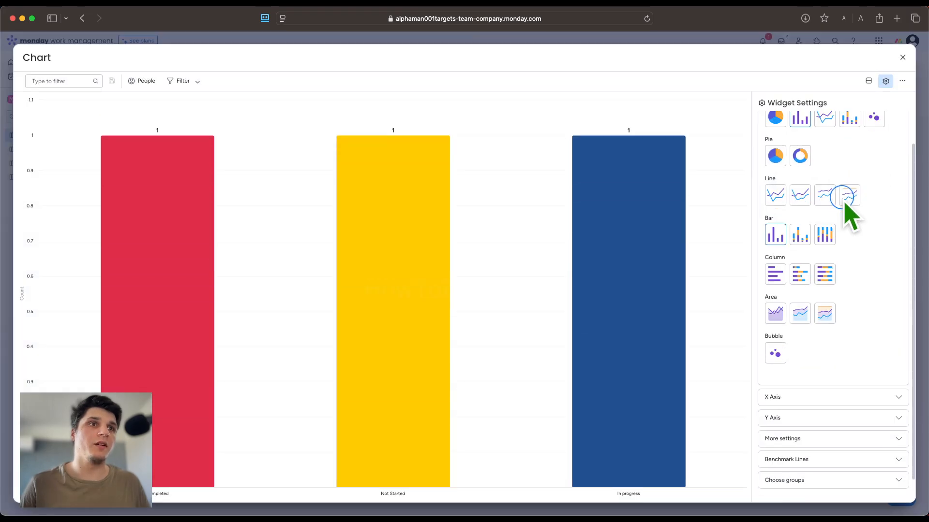
{"action": "left_click", "coordinate": [813, 420]}
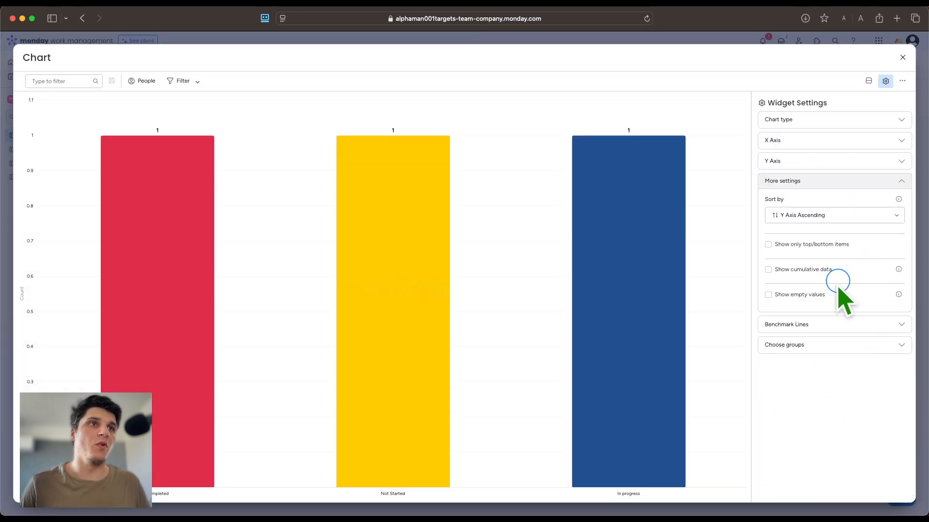
{"action": "left_click", "coordinate": [825, 322]}
{"action": "left_click", "coordinate": [833, 338]}
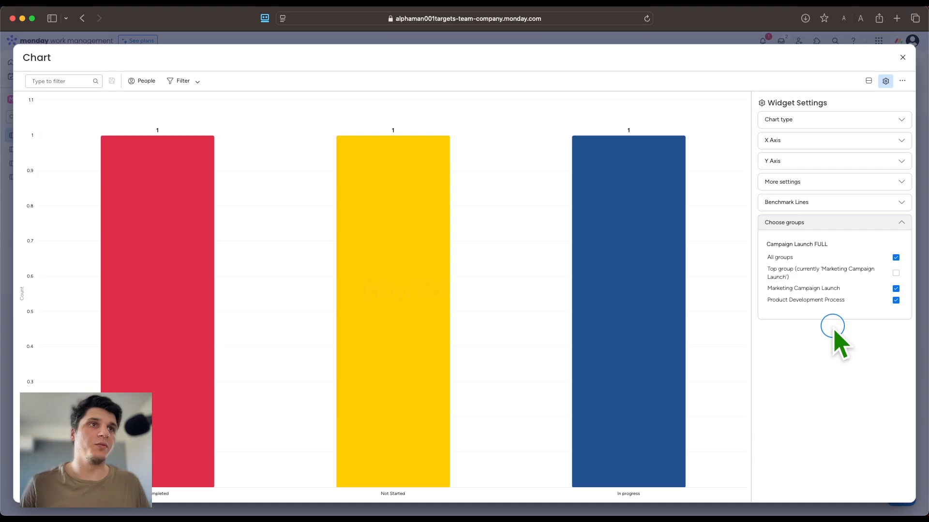
Exclude all groups from the chart, include them again, and close the widget settings.
{"action": "left_click", "coordinate": [896, 257]}
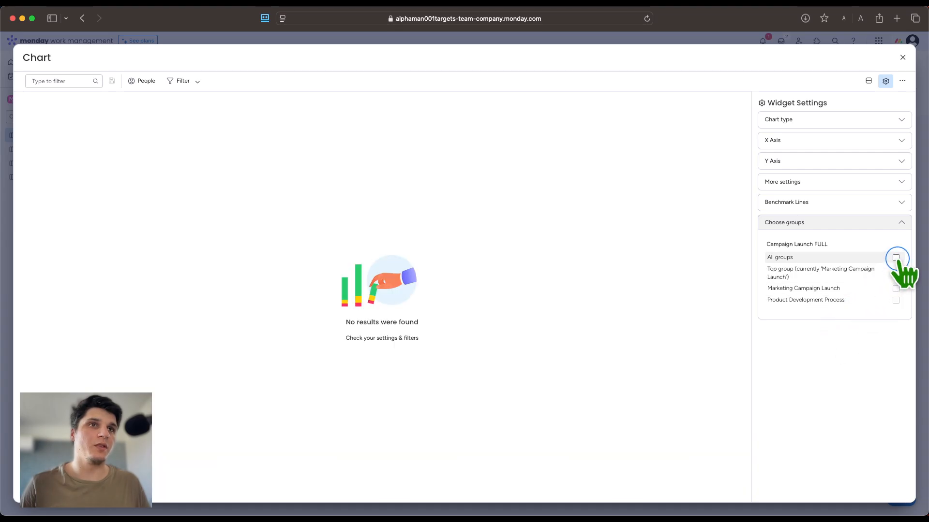
{"action": "left_click", "coordinate": [896, 258]}
{"action": "left_click", "coordinate": [900, 59]}
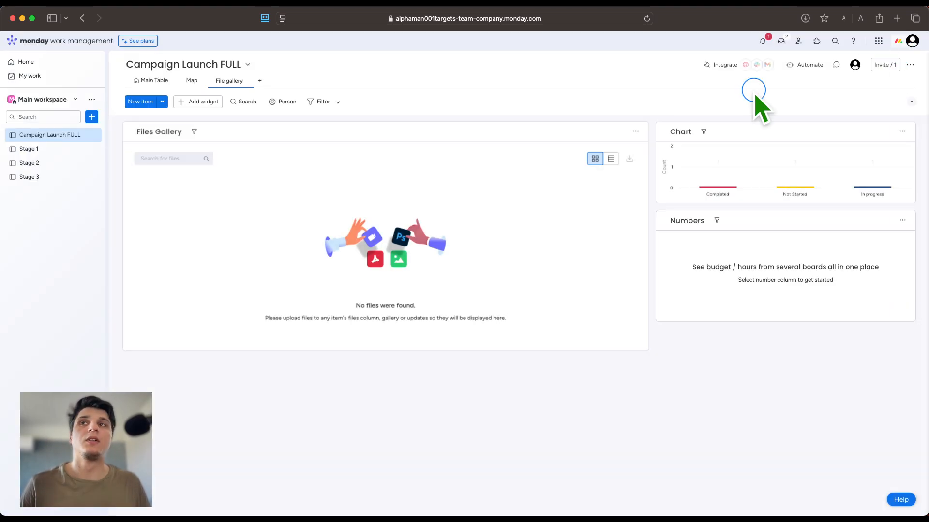
Open the Stage 1 board.
{"action": "left_click", "coordinate": [32, 152]}
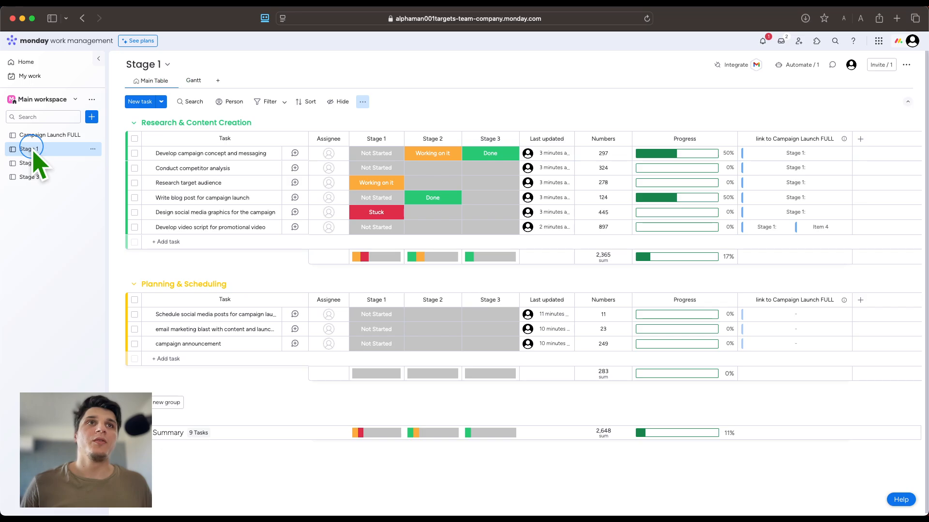